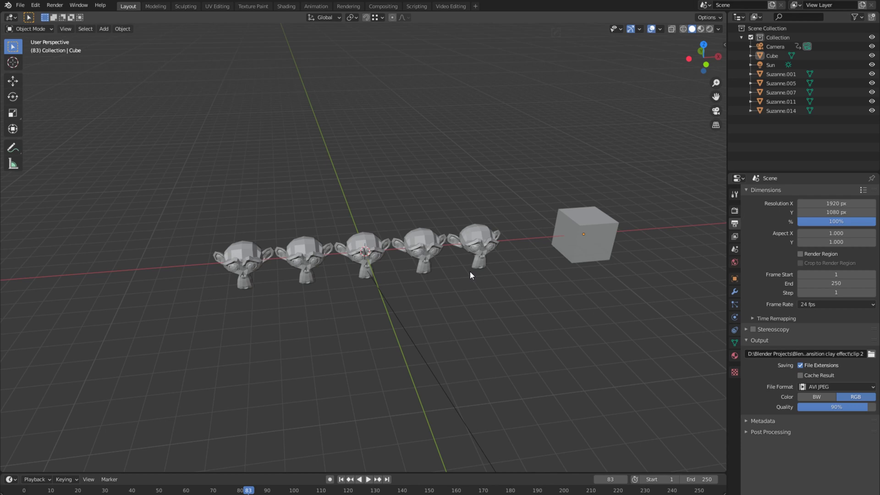
# View the five grey Suzannes and the cube through the scene camera.
pyautogui.press('KP_0')
# Switch the viewport to Rendered shading and orbit out of the camera view.
pyautogui.press('z')
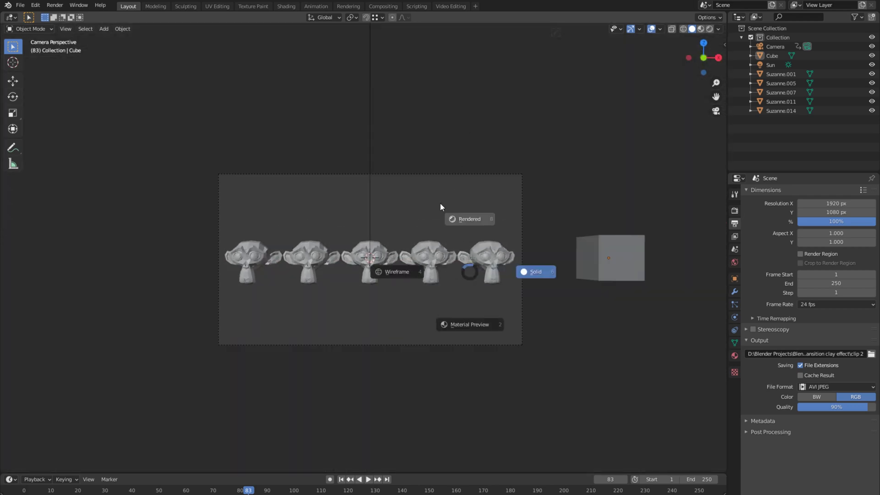
pyautogui.click(458, 222)
pyautogui.moveTo(459, 222)
pyautogui.mouseDown(button='middle')
pyautogui.moveTo(330, 273)
pyautogui.moveTo(370, 251)
pyautogui.moveTo(330, 266)
pyautogui.moveTo(249, 268)
pyautogui.moveTo(493, 260)
pyautogui.moveTo(379, 287)
pyautogui.mouseUp(button='middle')
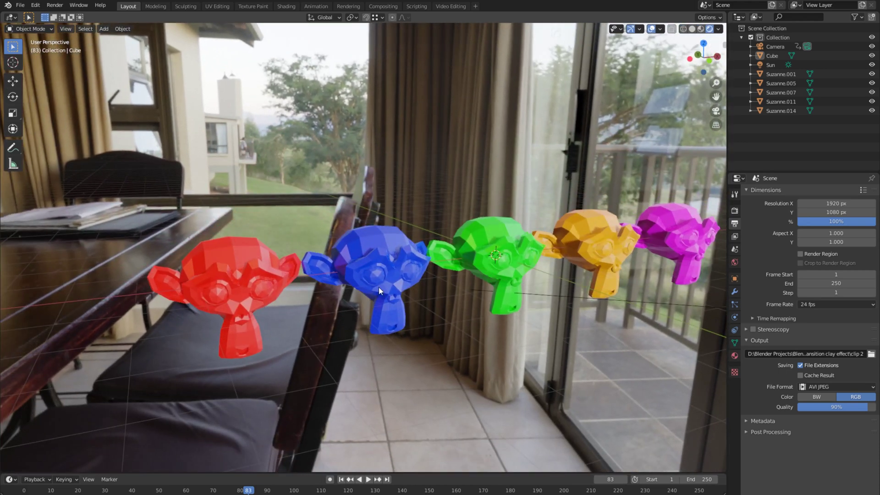
# Inspect the red, yellow and magenta Suzannes and the cube by selecting each.
pyautogui.click(224, 254)
pyautogui.keyDown('shift'); pyautogui.moveTo(552, 252); pyautogui.dragTo(419, 248, button='middle'); pyautogui.keyUp('shift')
pyautogui.click(419, 249)
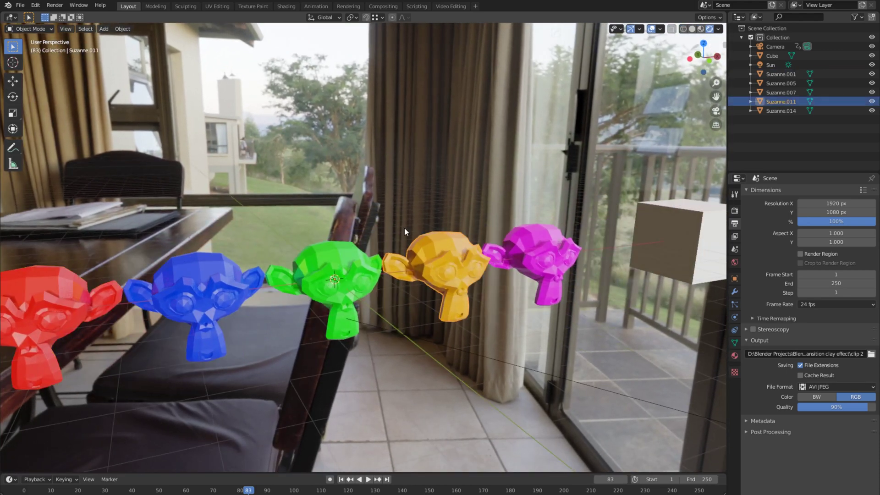
pyautogui.click(557, 239)
pyautogui.moveTo(556, 240); pyautogui.dragTo(515, 289, button='middle')
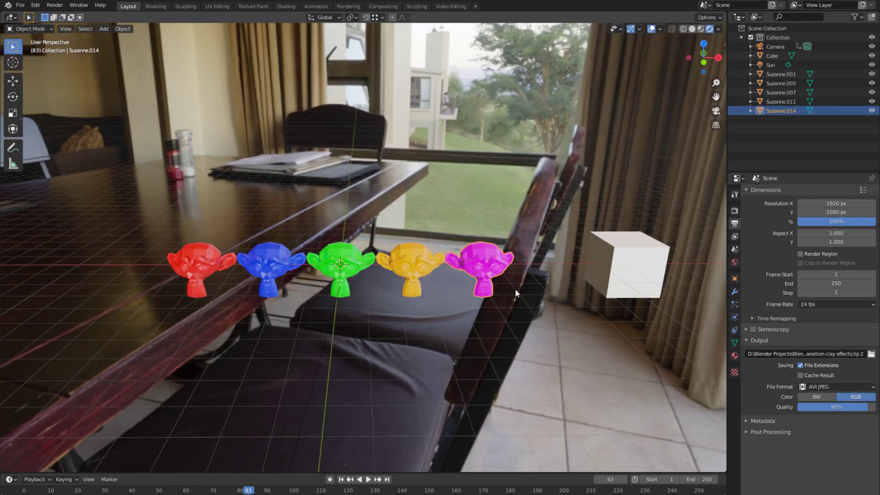
pyautogui.click(622, 259)
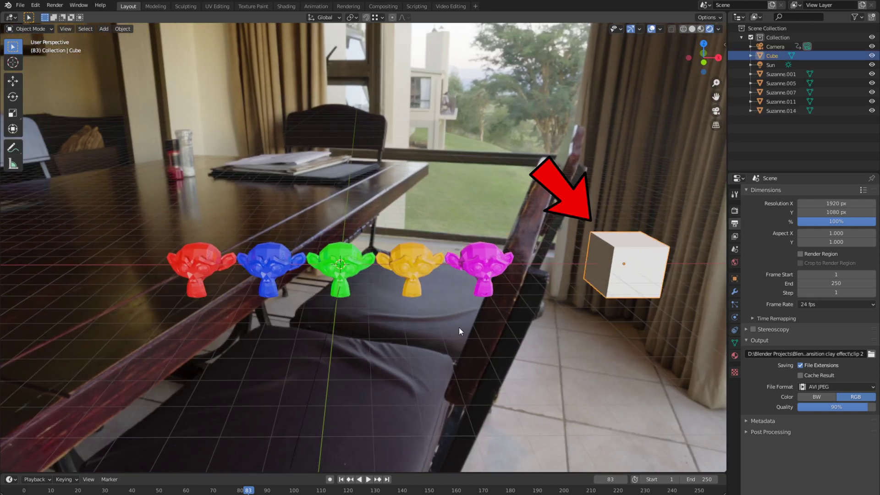
# Look through the camera, zoom out to see its frame, and check the Render menu.
pyautogui.press('KP_0')
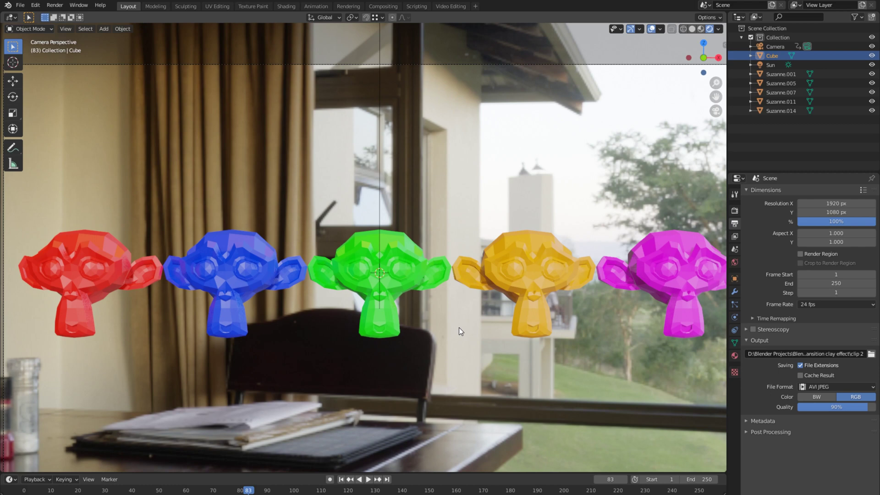
pyautogui.scroll(-1, 405, 249)
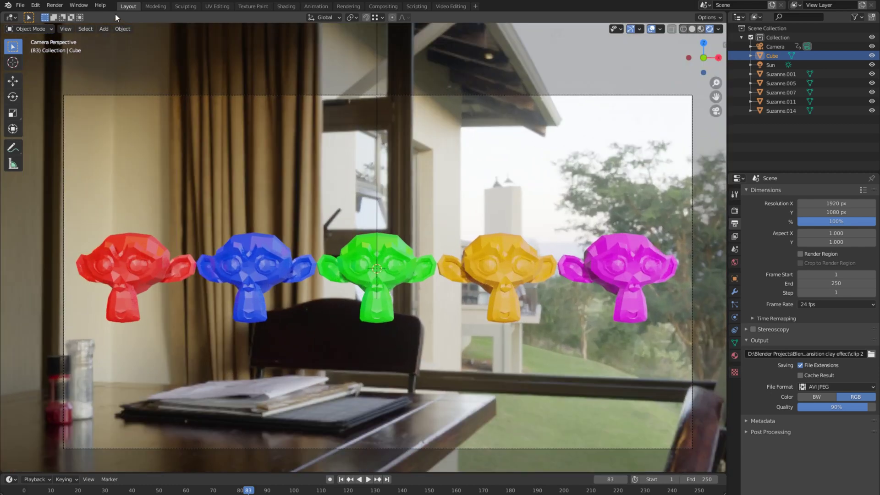
pyautogui.click(54, 5)
pyautogui.click(48, 5)
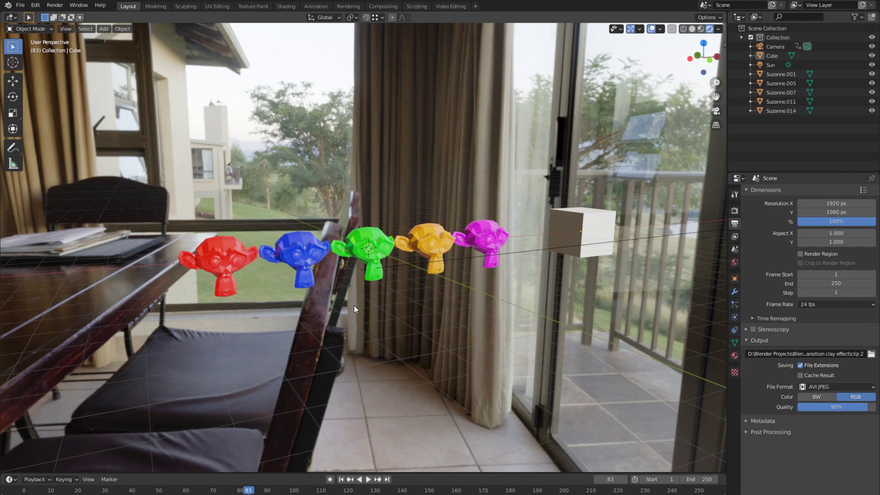
pyautogui.scroll(5, 503, 264)
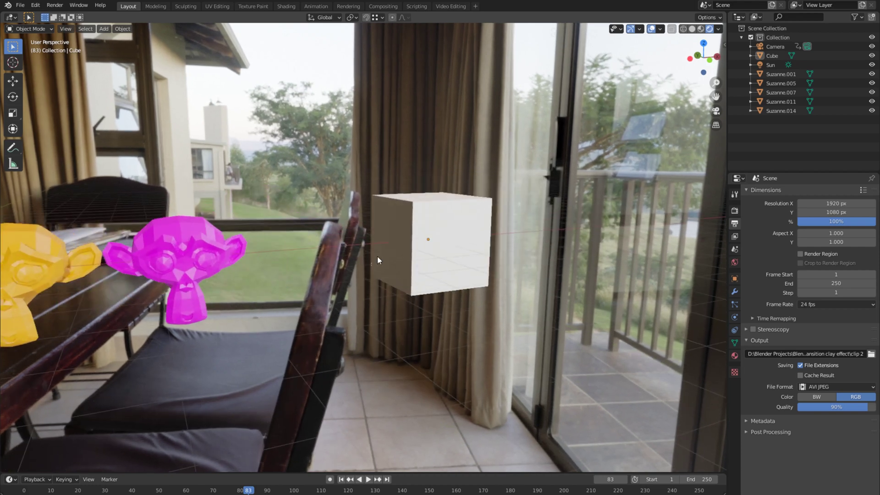
pyautogui.click(405, 239)
pyautogui.moveTo(456, 235); pyautogui.dragTo(502, 226, button='middle')
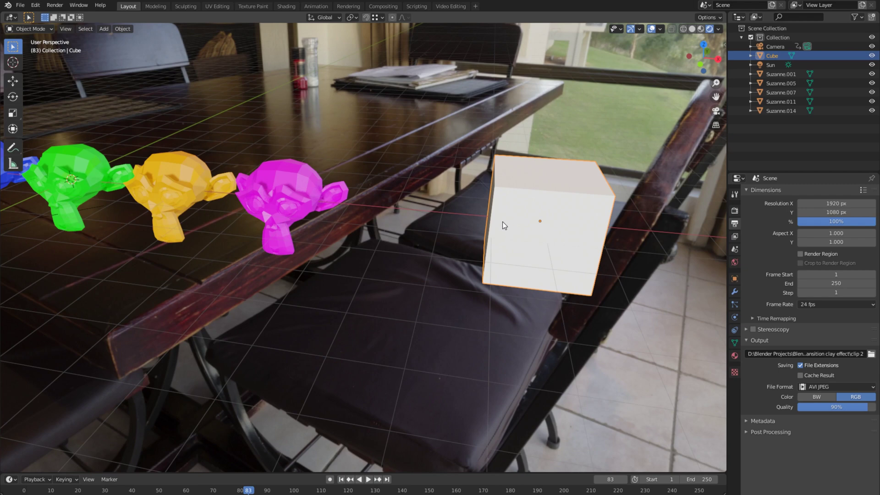
pyautogui.moveTo(503, 221); pyautogui.dragTo(279, 246, button='middle')
pyautogui.click(74, 191)
pyautogui.click(139, 216)
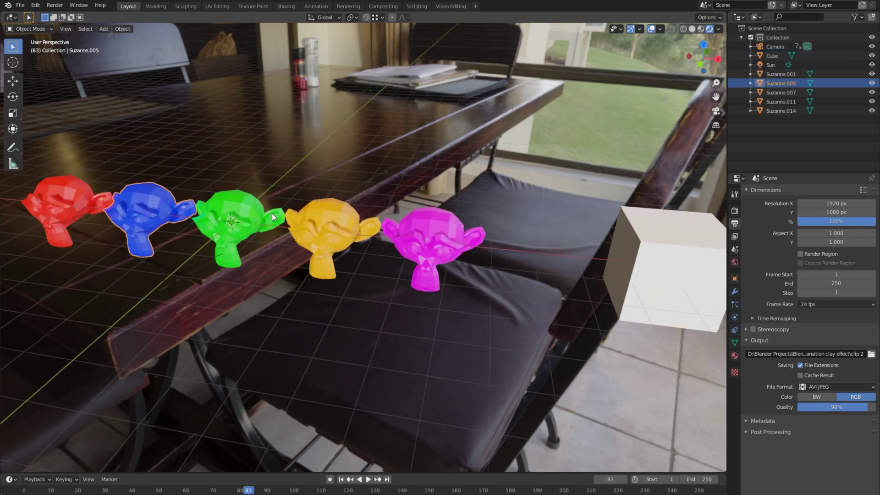
pyautogui.click(238, 224)
pyautogui.click(333, 238)
pyautogui.click(433, 248)
pyautogui.press('a')
pyautogui.hotkey('alt', 'a')
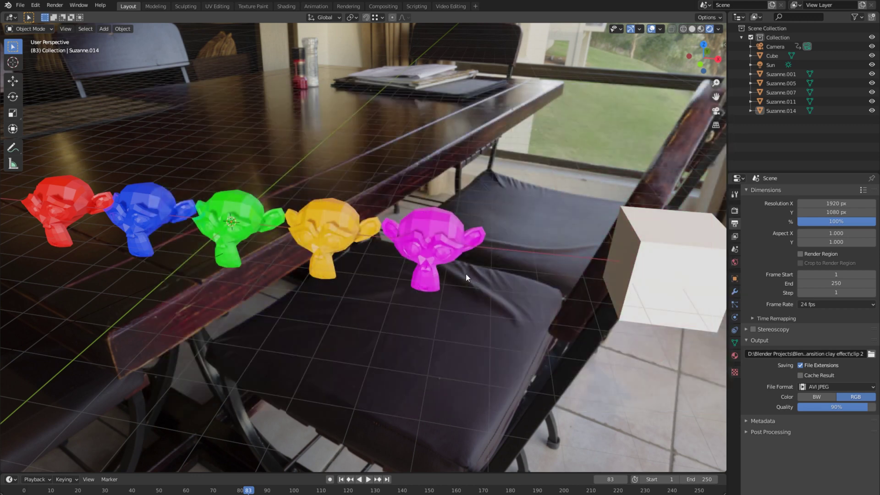
# In Top orthographic view, select the magenta, green and yellow Suzannes.
pyautogui.press('KP_7')
pyautogui.keyDown('shift'); pyautogui.moveTo(366, 156); pyautogui.dragTo(471, 174, button='middle'); pyautogui.keyUp('shift')
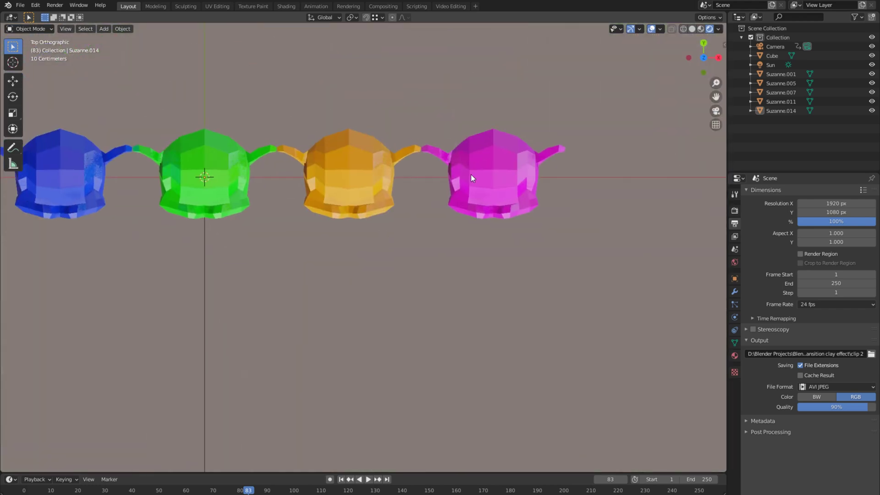
pyautogui.click(471, 174)
pyautogui.keyDown('shift'); pyautogui.click(227, 160); pyautogui.keyUp('shift')
pyautogui.keyDown('shift'); pyautogui.click(349, 175); pyautogui.keyUp('shift')
# Add the blue and red Suzannes, then the cube last as the active object.
pyautogui.keyDown('shift'); pyautogui.moveTo(219, 192); pyautogui.dragTo(438, 202, button='middle'); pyautogui.keyUp('shift')
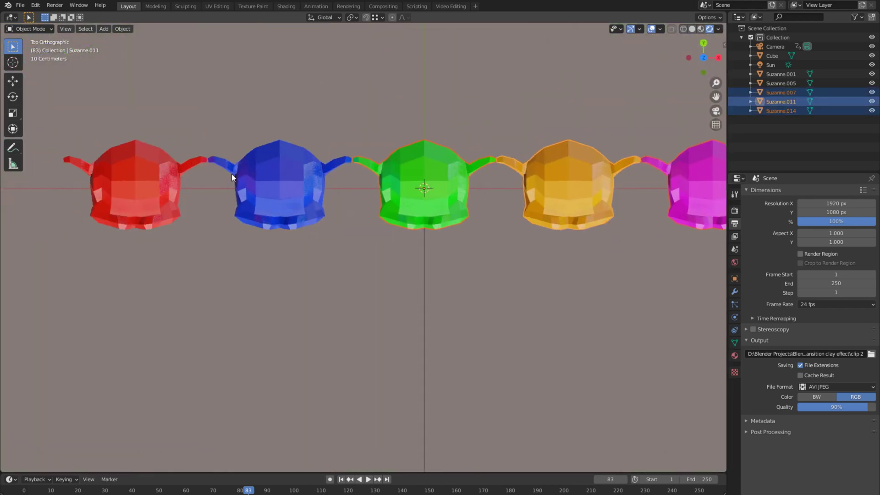
pyautogui.keyDown('shift'); pyautogui.click(236, 177); pyautogui.keyUp('shift')
pyautogui.keyDown('shift'); pyautogui.click(133, 172); pyautogui.keyUp('shift')
pyautogui.scroll(-4, 133, 172)
pyautogui.keyDown('shift'); pyautogui.moveTo(632, 209); pyautogui.dragTo(449, 218, button='middle'); pyautogui.keyUp('shift')
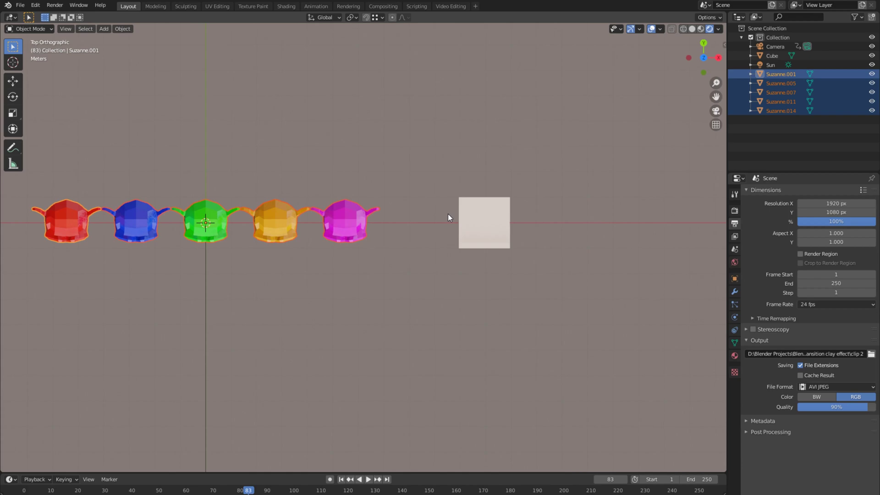
pyautogui.keyDown('shift'); pyautogui.click(496, 208); pyautogui.keyUp('shift')
pyautogui.moveTo(441, 249); pyautogui.dragTo(320, 213, button='middle')
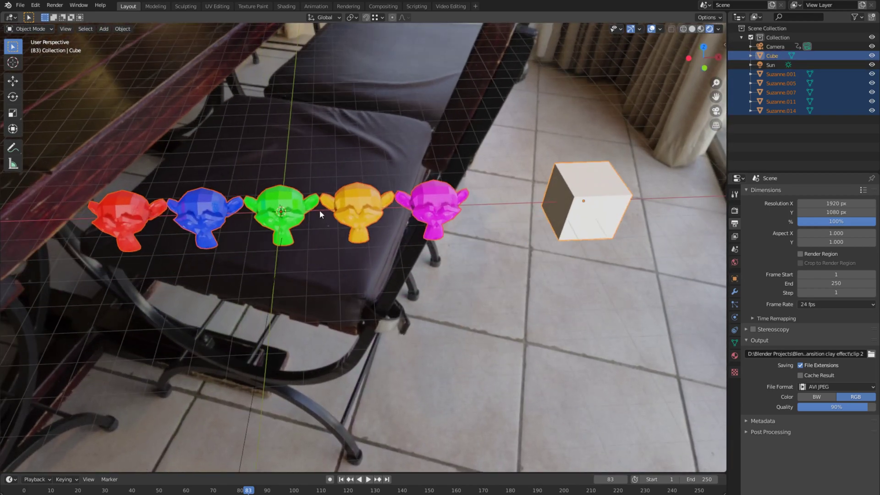
pyautogui.moveTo(450, 209); pyautogui.dragTo(488, 211, button='middle')
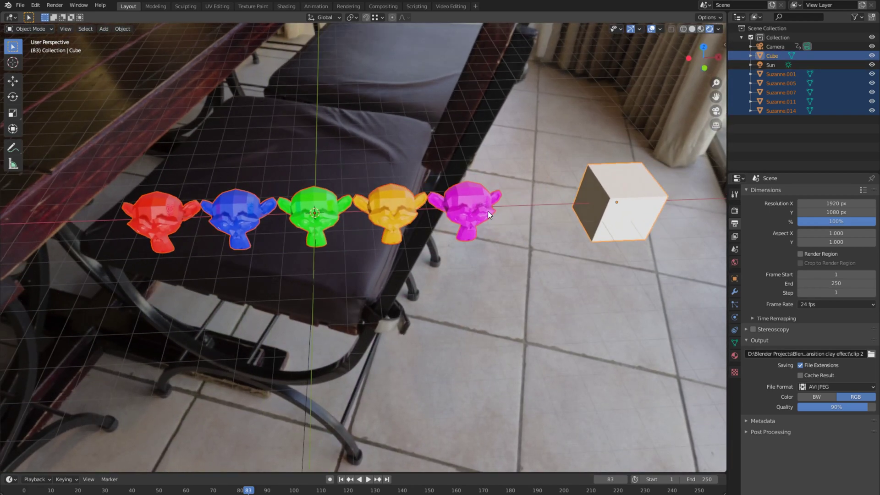
# Link the cube's material onto the five selected Suzannes with Ctrl+L > Materials.
pyautogui.hotkey('ctrl', 'l')
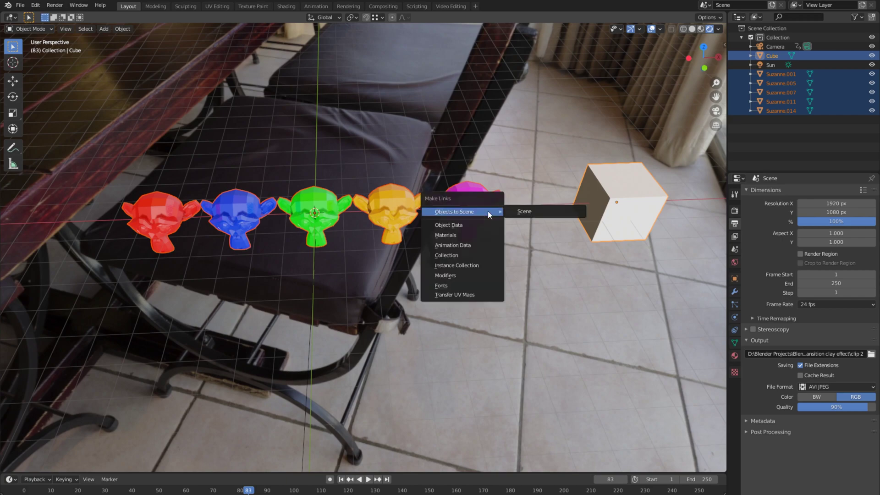
pyautogui.click(465, 239)
pyautogui.moveTo(466, 240); pyautogui.dragTo(528, 247, button='middle')
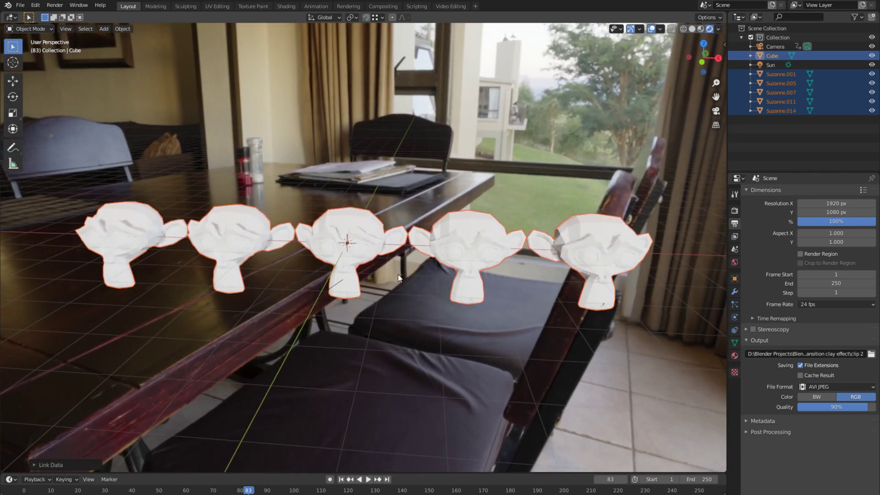
pyautogui.moveTo(398, 274); pyautogui.dragTo(414, 303, button='middle')
pyautogui.scroll(4, 575, 246)
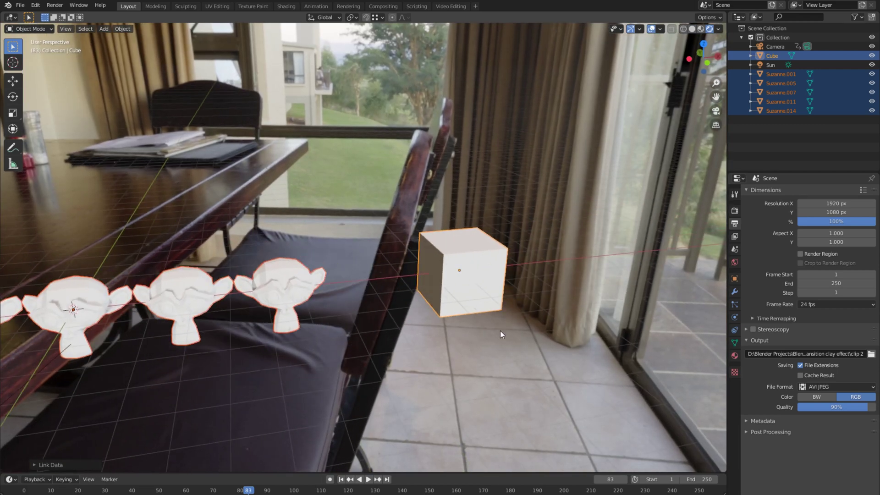
pyautogui.moveTo(471, 278); pyautogui.dragTo(525, 235, button='middle')
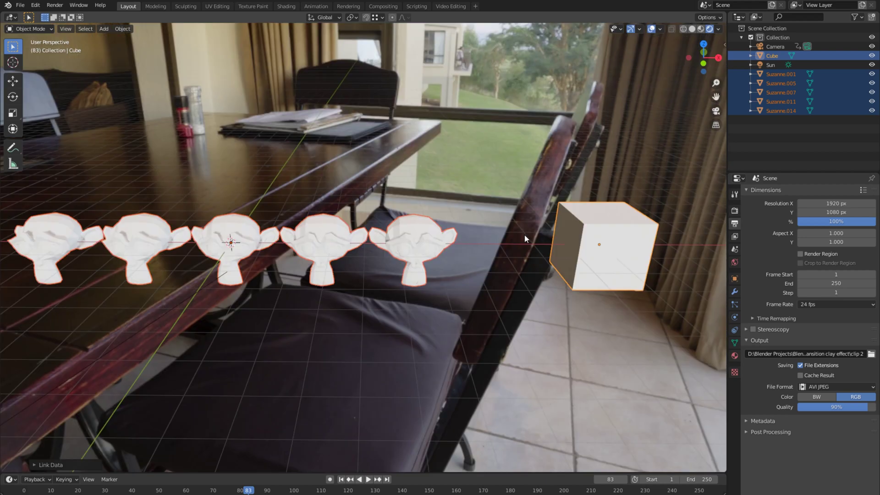
# Set the Render Engine to Cycles in Render Properties.
pyautogui.click(735, 210)
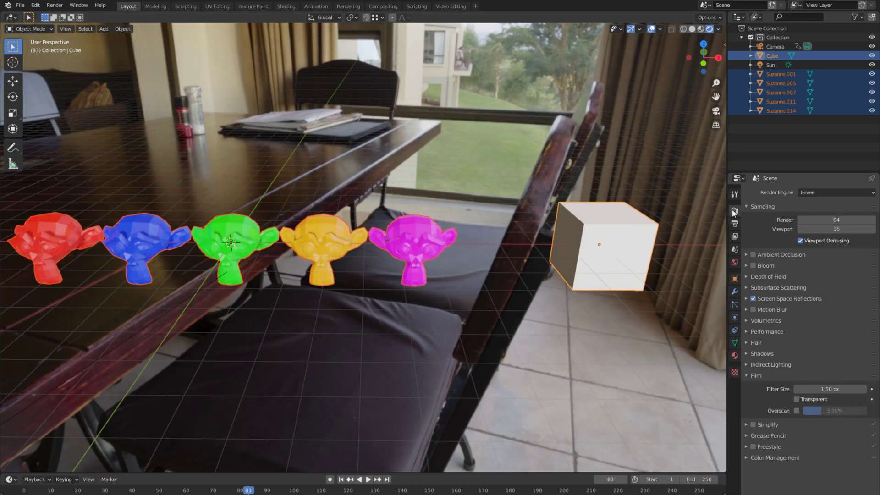
pyautogui.click(817, 192)
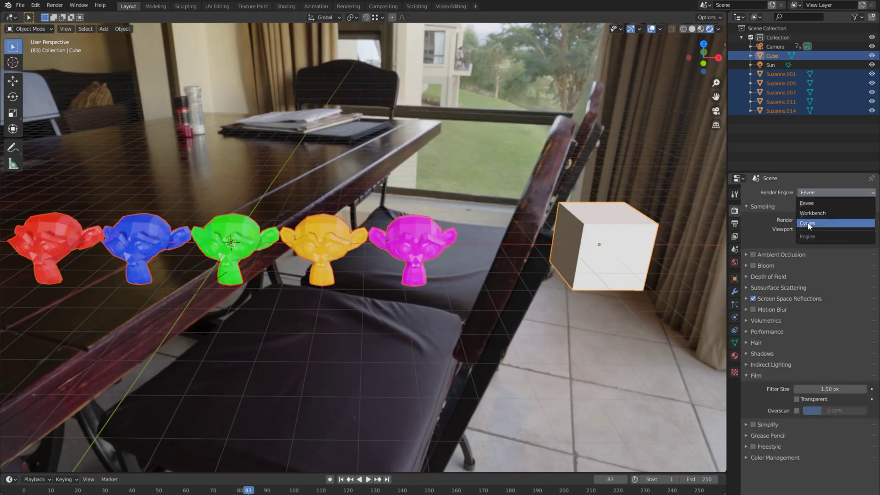
pyautogui.click(808, 223)
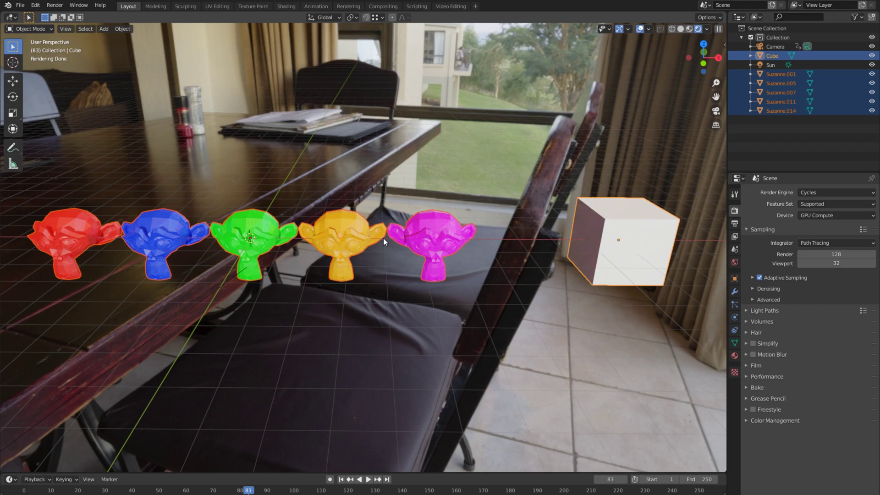
# Return to Solid shading and expand the Override section in View Layer properties.
pyautogui.press('z')
pyautogui.click(406, 203)
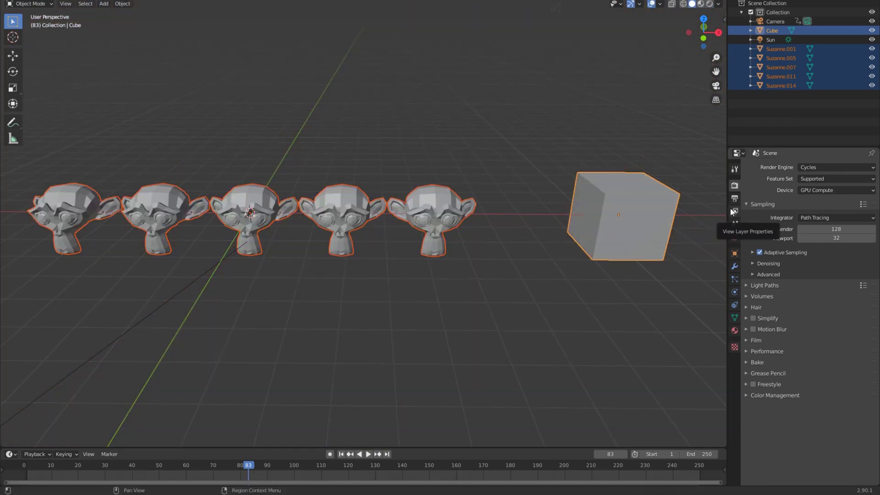
pyautogui.click(733, 210)
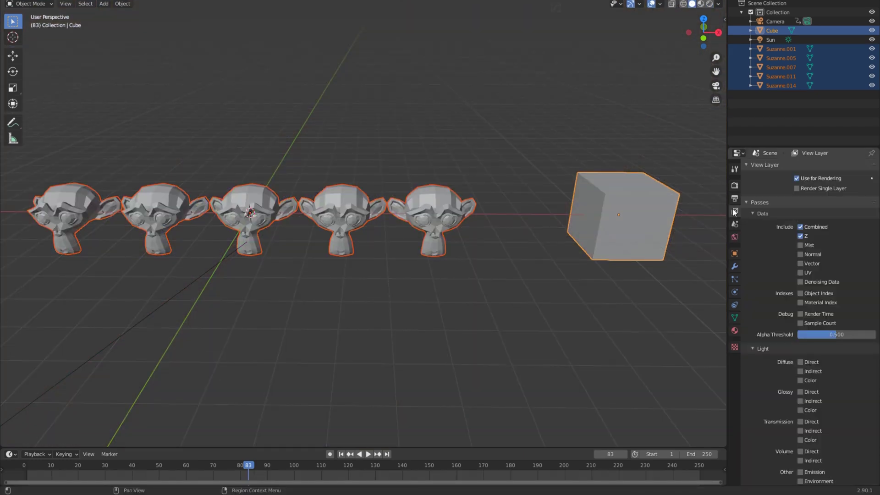
pyautogui.scroll(-5, 779, 237)
pyautogui.scroll(-4, 781, 237)
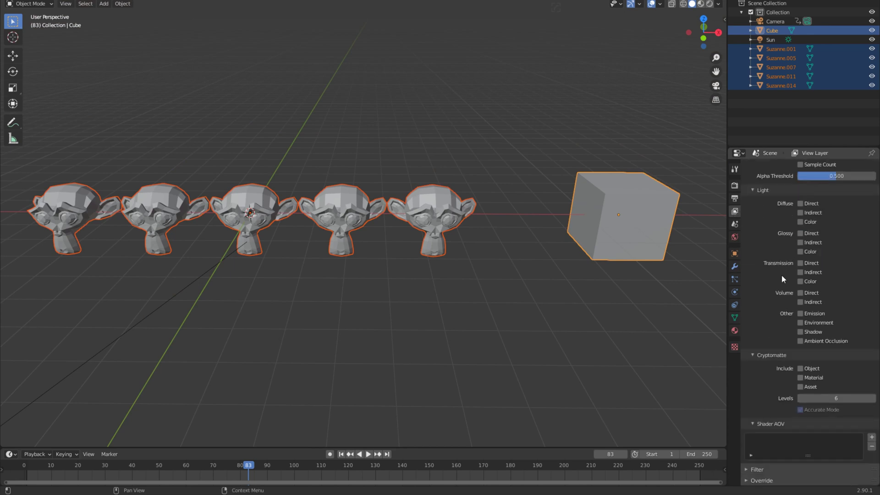
pyautogui.click(768, 481)
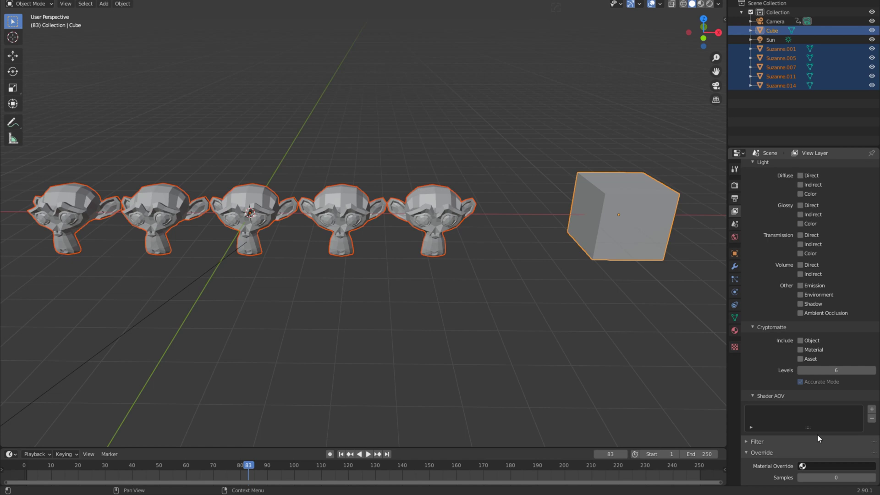
# Clear the selection and set Material Override to Material.004.
pyautogui.moveTo(508, 359); pyautogui.dragTo(512, 353, button='middle')
pyautogui.click(513, 353)
pyautogui.moveTo(398, 268); pyautogui.dragTo(482, 255, button='middle')
pyautogui.click(829, 466)
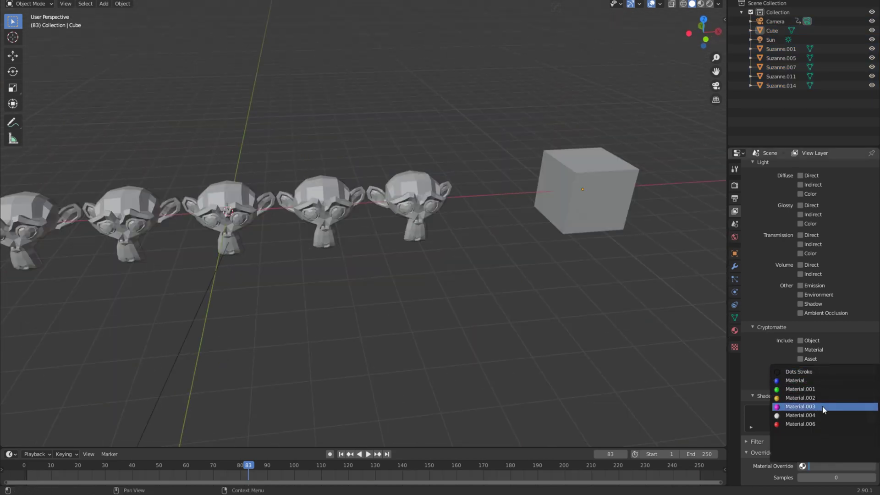
pyautogui.press('Escape')
pyautogui.click(826, 466)
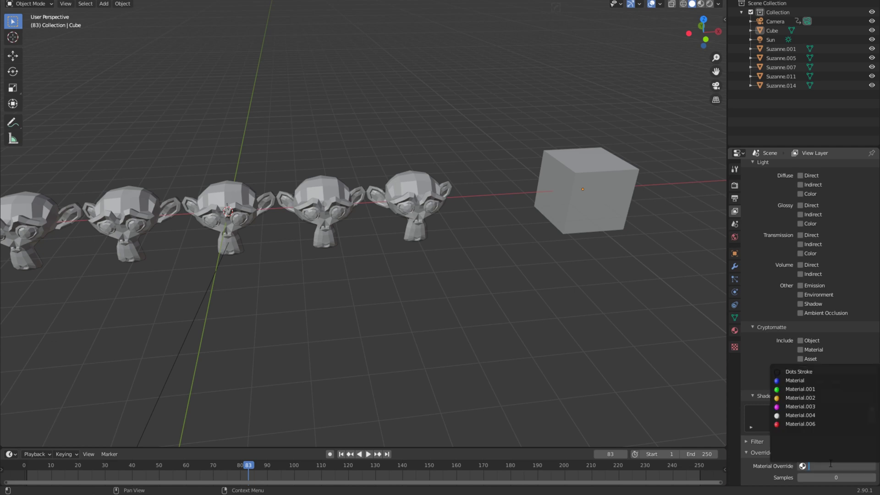
pyautogui.click(830, 416)
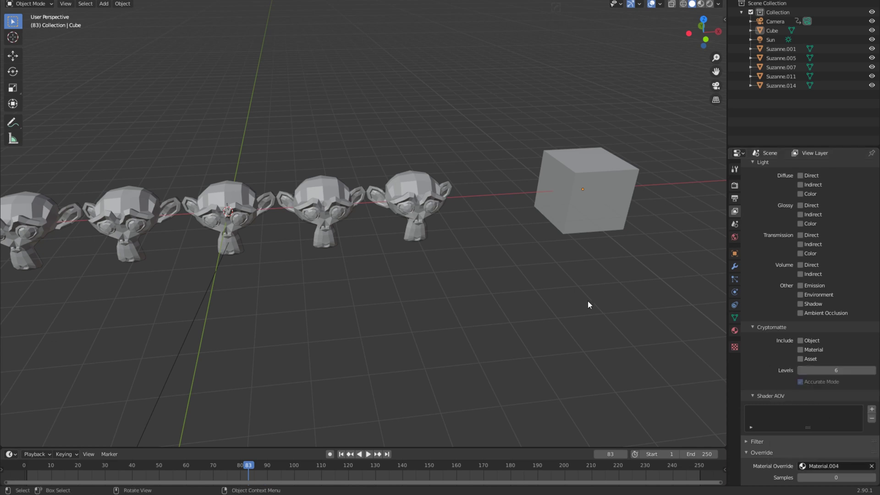
# Check the clay look in camera view with Rendered shading, then return to Solid.
pyautogui.press('KP_0')
pyautogui.press('z')
pyautogui.click(598, 195)
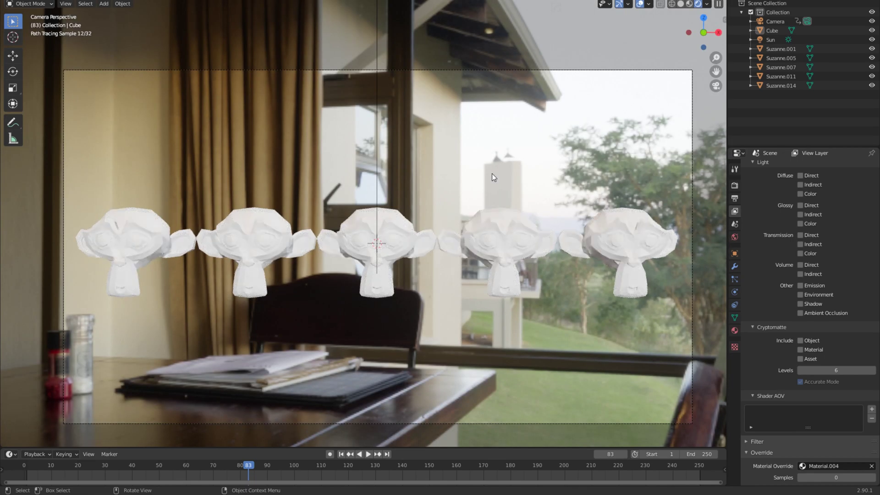
pyautogui.moveTo(485, 189); pyautogui.dragTo(708, 204, button='middle')
pyautogui.press('z')
pyautogui.click(735, 186)
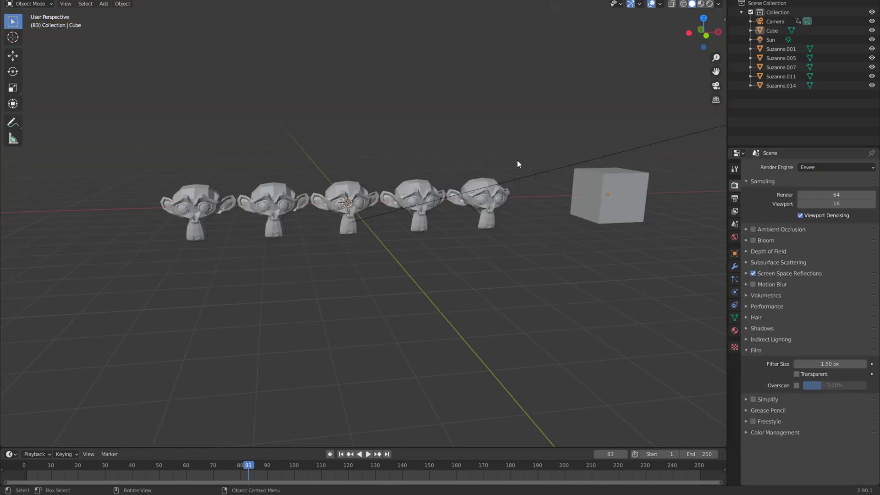
# Switch to Rendered shading and Top orthographic view of the coloured Suzannes.
pyautogui.press('z')
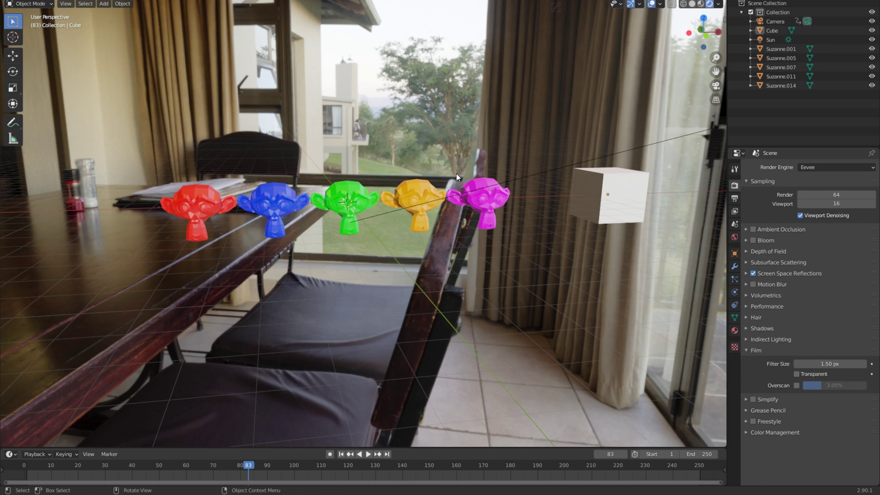
pyautogui.press('KP_7')
# Select all five Suzannes, then the cube, and link its white material to them.
pyautogui.click(177, 137)
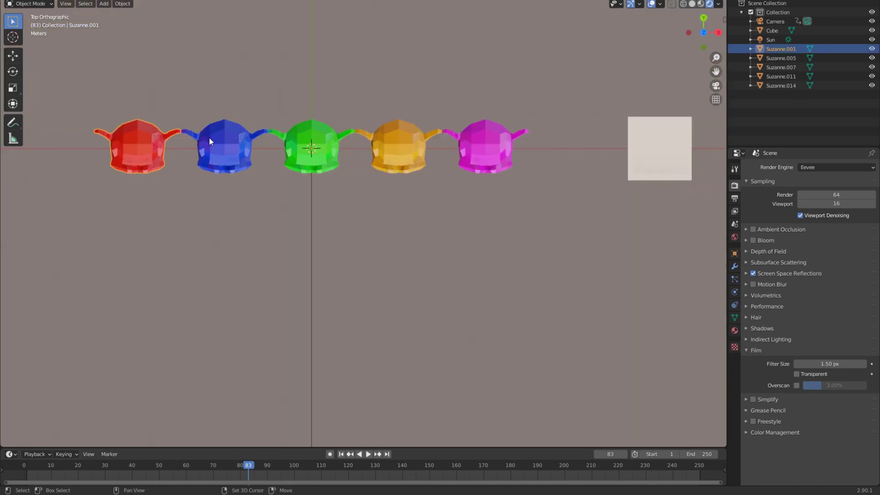
pyautogui.keyDown('shift'); pyautogui.click(209, 138); pyautogui.keyUp('shift')
pyautogui.keyDown('shift'); pyautogui.click(331, 140); pyautogui.keyUp('shift')
pyautogui.keyDown('shift'); pyautogui.click(399, 137); pyautogui.keyUp('shift')
pyautogui.keyDown('shift'); pyautogui.click(461, 133); pyautogui.keyUp('shift')
pyautogui.keyDown('shift'); pyautogui.click(667, 145); pyautogui.keyUp('shift')
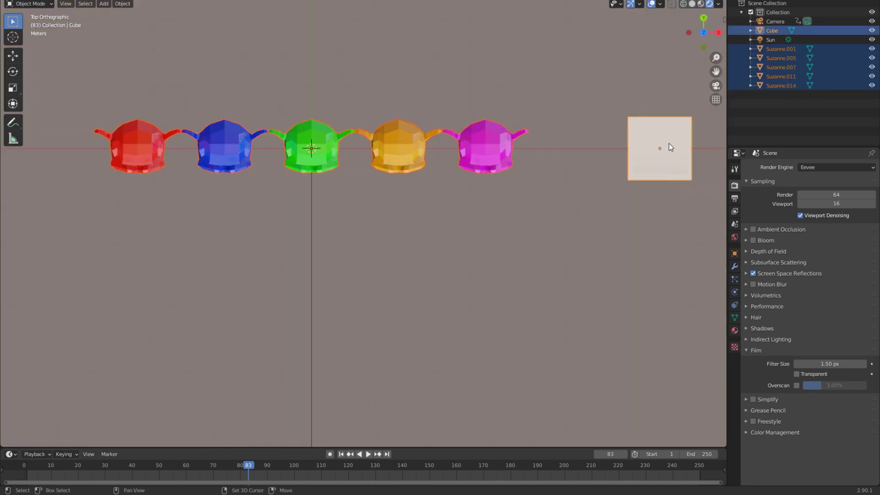
pyautogui.hotkey('ctrl', 'l')
pyautogui.click(670, 143)
# Deselect everything in camera view and open the Render menu and output settings.
pyautogui.press('KP_0')
pyautogui.hotkey('alt', 'a')
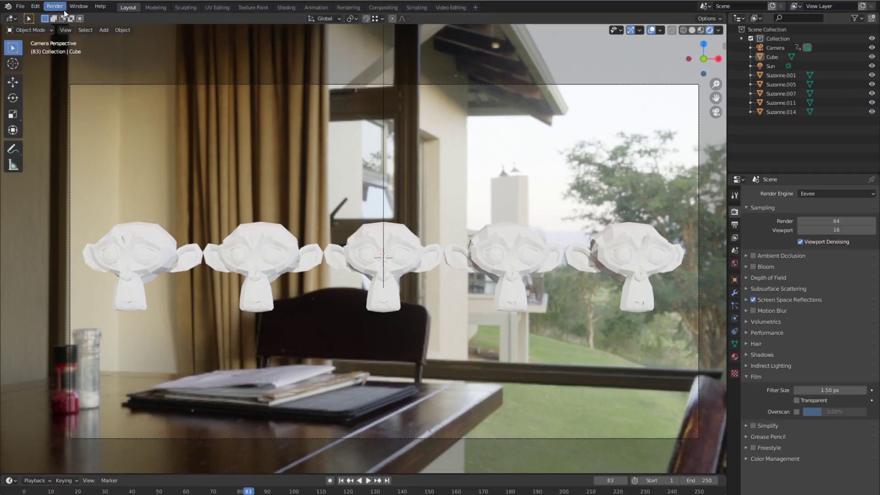
pyautogui.click(62, 7)
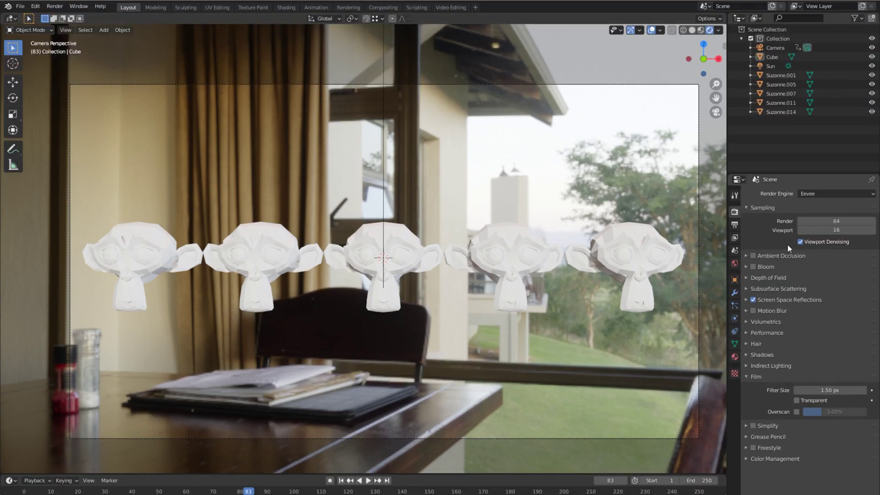
pyautogui.click(735, 226)
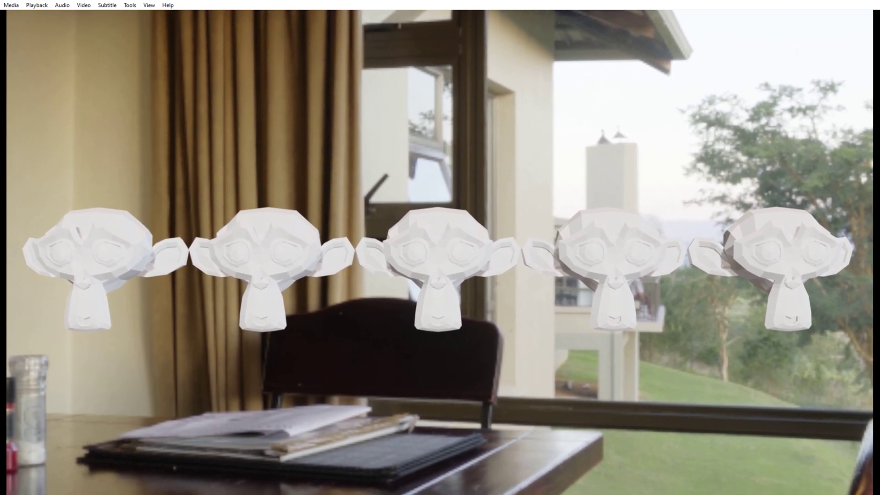
# Pause the rendered clip of white clay Suzannes playing in VLC.
pyautogui.press('space')
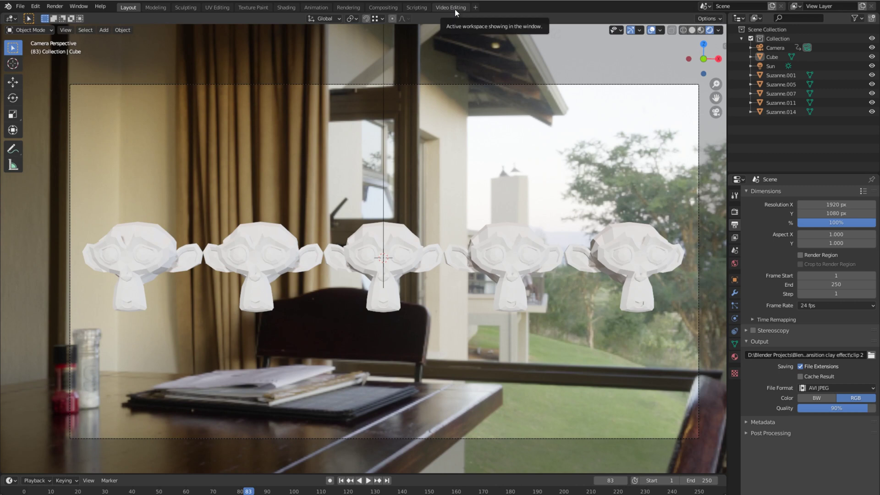
# Add a workspace via Video Editing > Video Editing, switch to it, and scrub the timeline.
pyautogui.click(479, 7)
pyautogui.moveTo(467, 62)
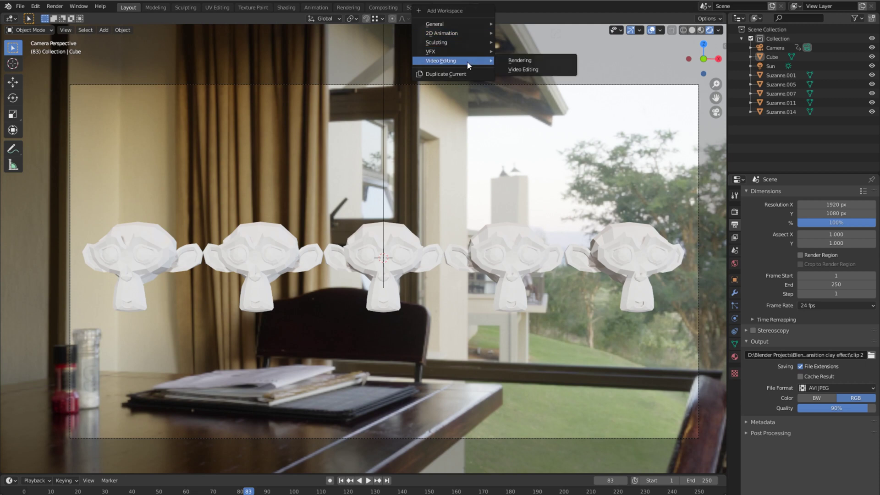
pyautogui.click(549, 70)
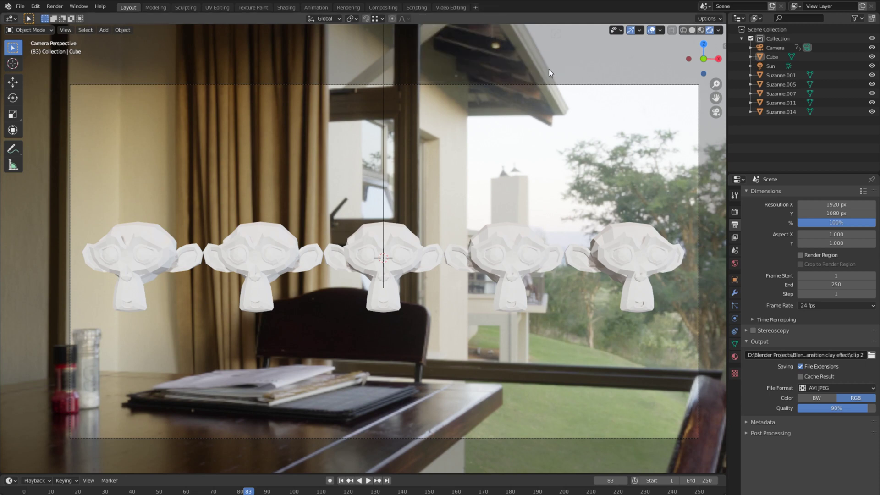
pyautogui.click(444, 7)
pyautogui.moveTo(336, 279); pyautogui.dragTo(295, 326)
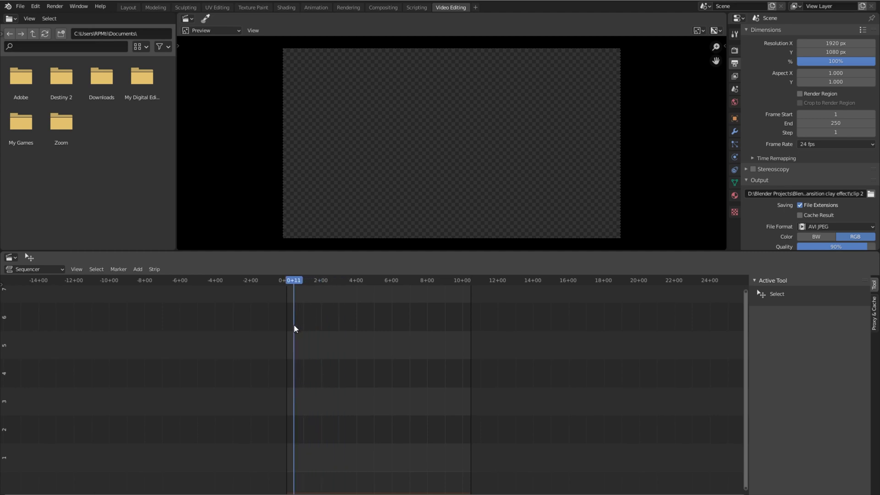
# Check the Suzannes in the 3D layout, then return the sequencer playhead to frame 1.
pyautogui.click(307, 284)
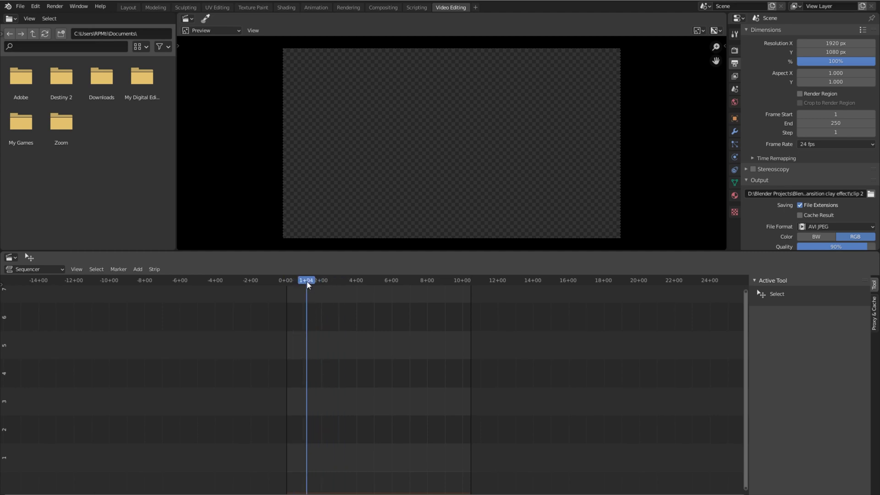
pyautogui.click(128, 7)
pyautogui.moveTo(397, 232); pyautogui.dragTo(387, 246, button='middle')
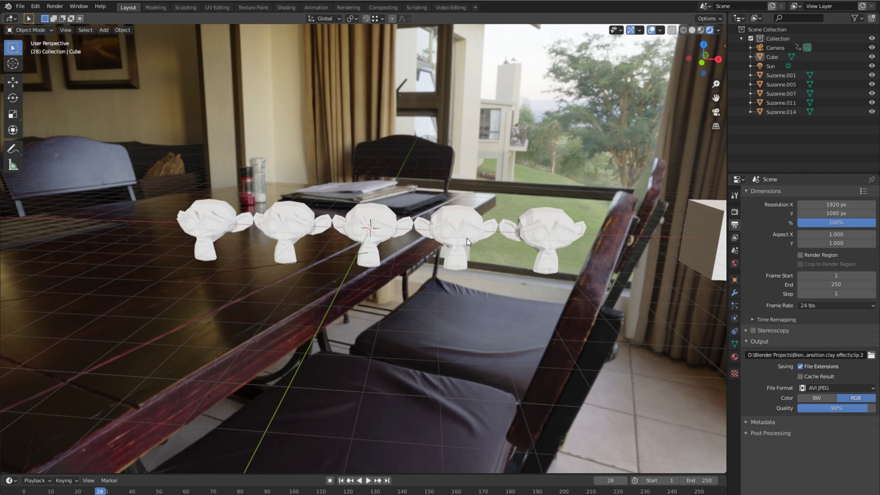
pyautogui.click(451, 7)
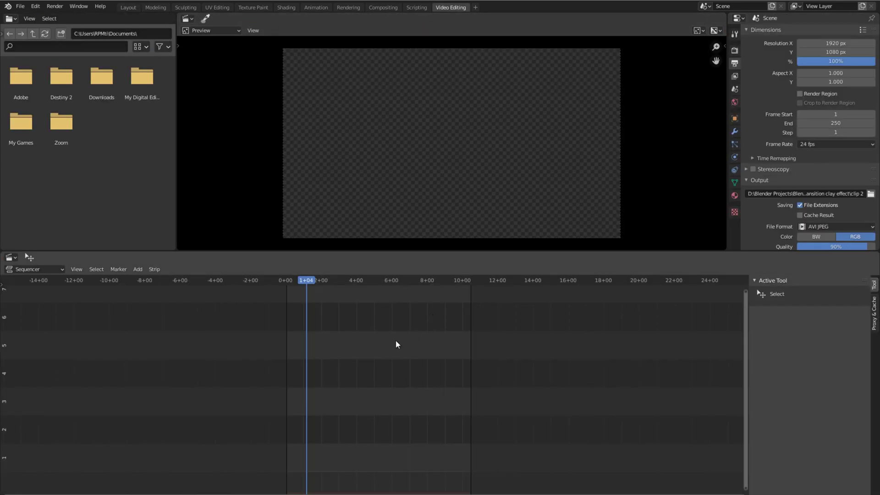
pyautogui.hotkey('shift', 'Left')
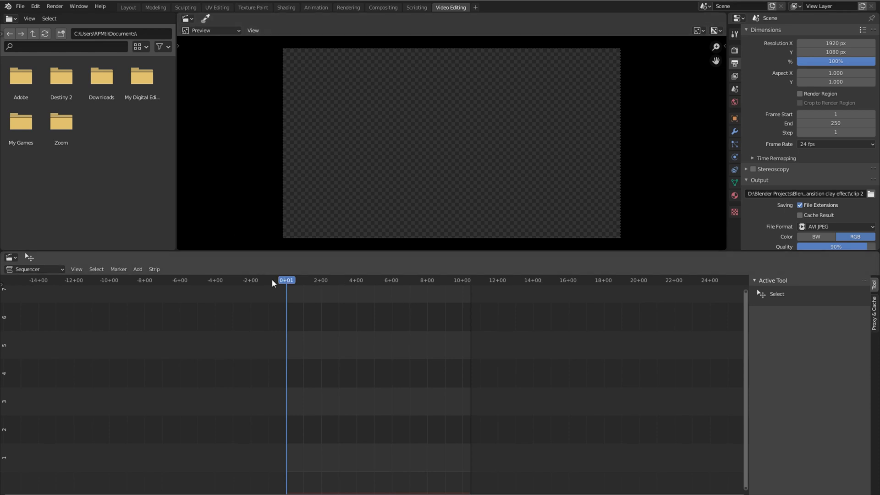
# Add clip 10001-0250.avi and clip 20001-0250.avi as back-to-back movie strips from frame 1.
pyautogui.click(143, 272)
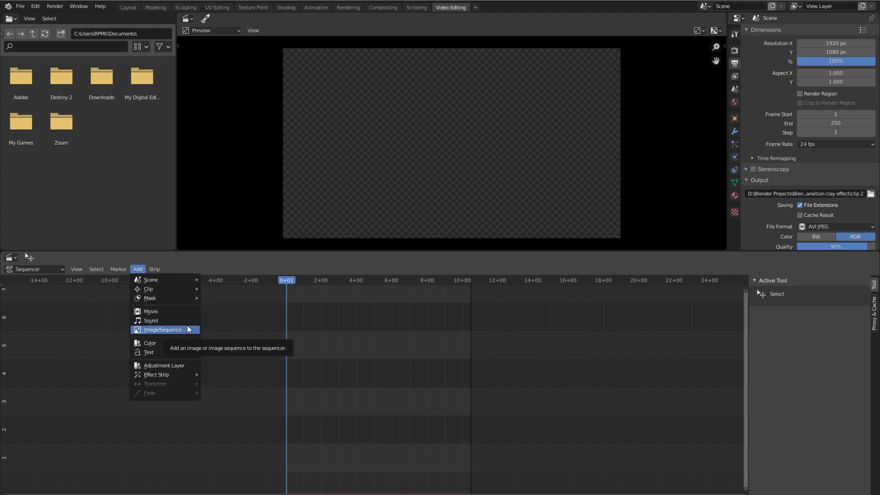
pyautogui.click(164, 312)
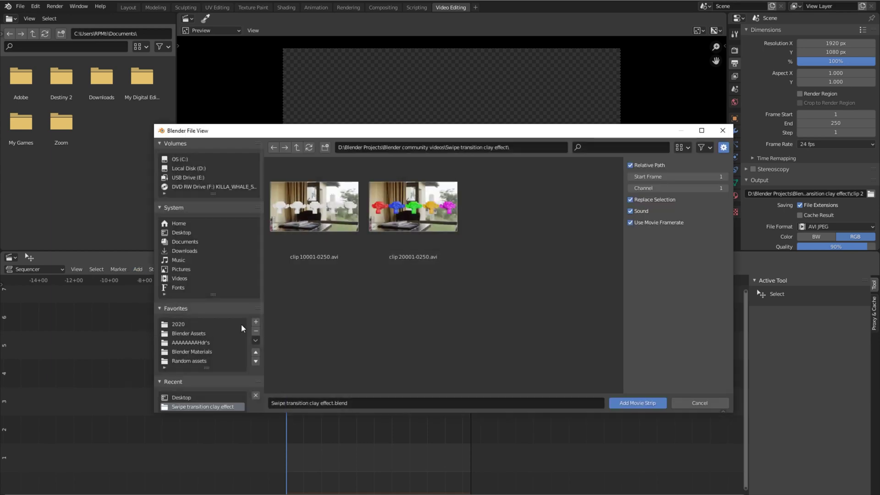
pyautogui.click(315, 222)
pyautogui.keyDown('shift'); pyautogui.click(433, 205); pyautogui.keyUp('shift')
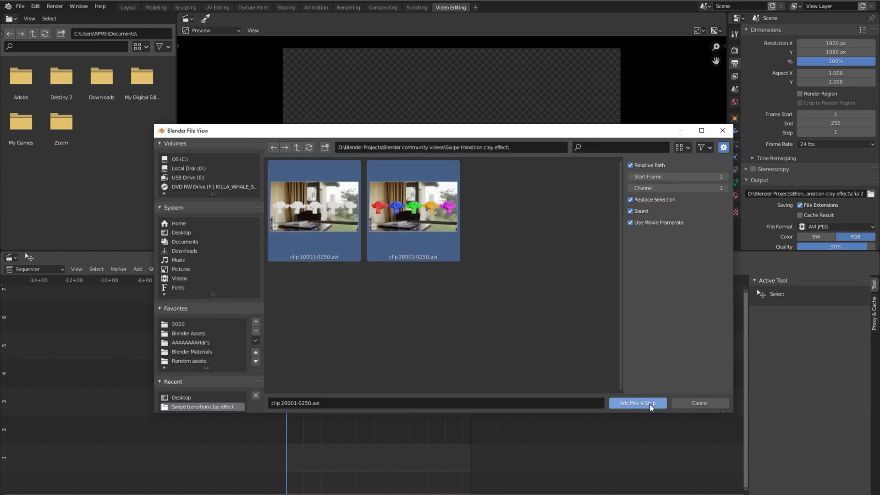
pyautogui.click(654, 404)
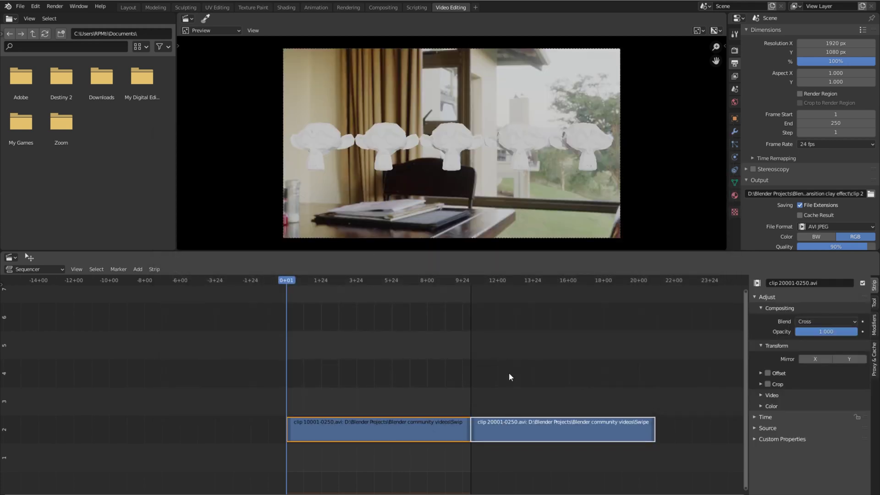
pyautogui.click(416, 427)
pyautogui.click(532, 426)
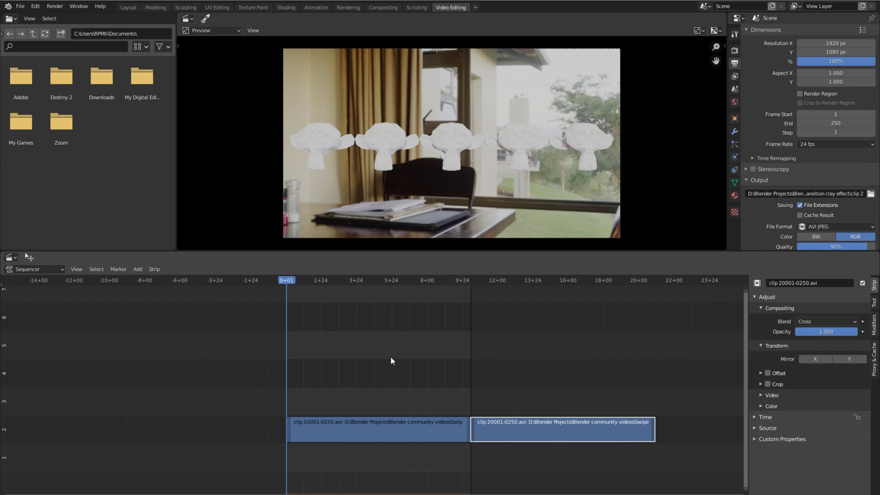
# Play and scrub the sequence to preview the clay and coloured clips.
pyautogui.press('space')
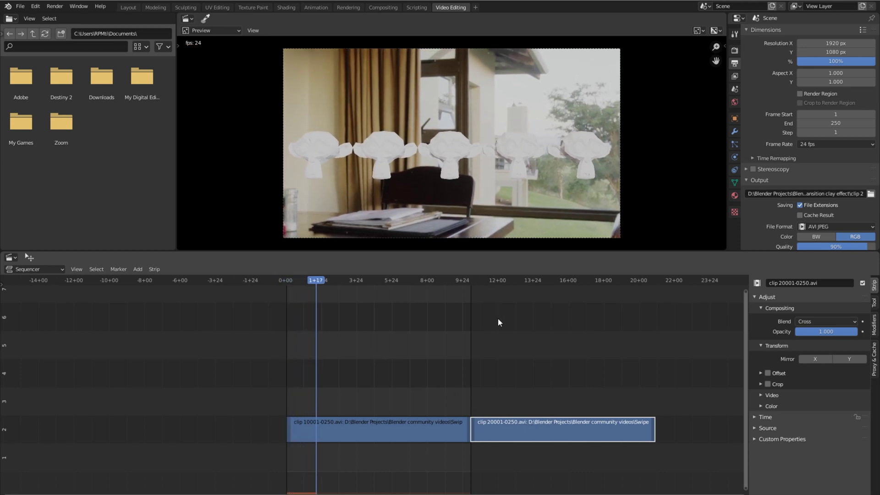
pyautogui.moveTo(496, 281); pyautogui.dragTo(554, 280)
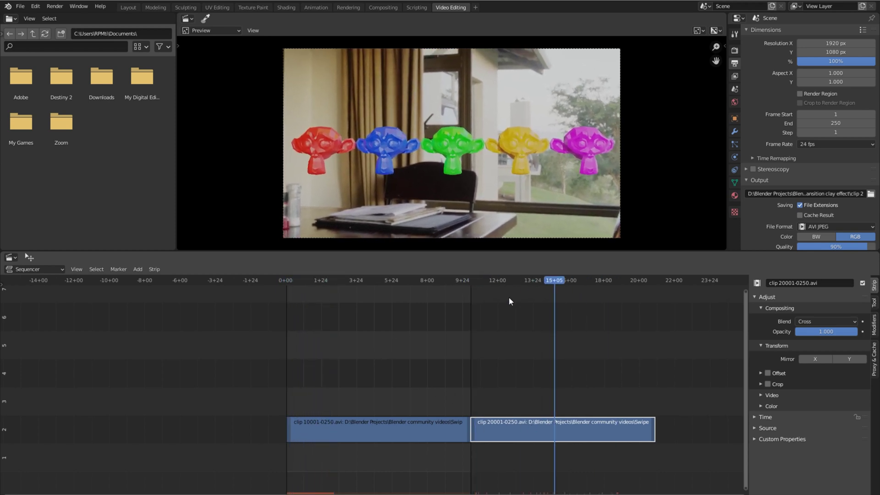
pyautogui.moveTo(509, 302); pyautogui.dragTo(462, 299)
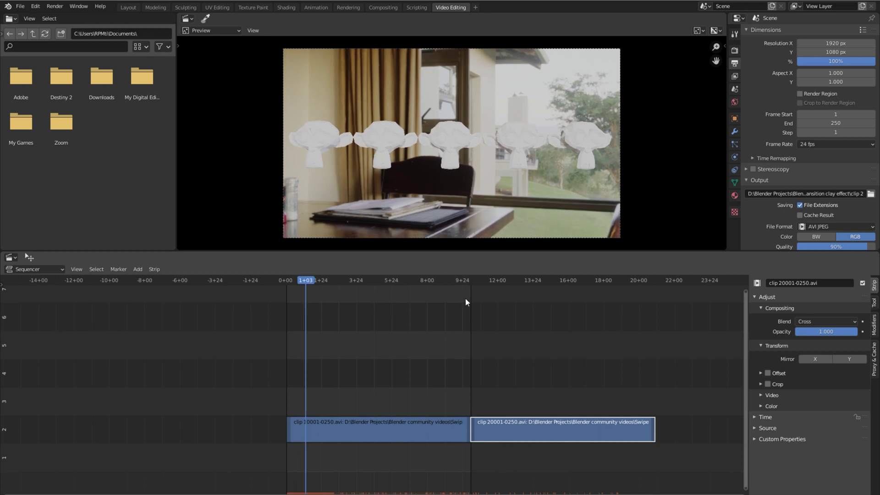
pyautogui.scroll(-1, 385, 379)
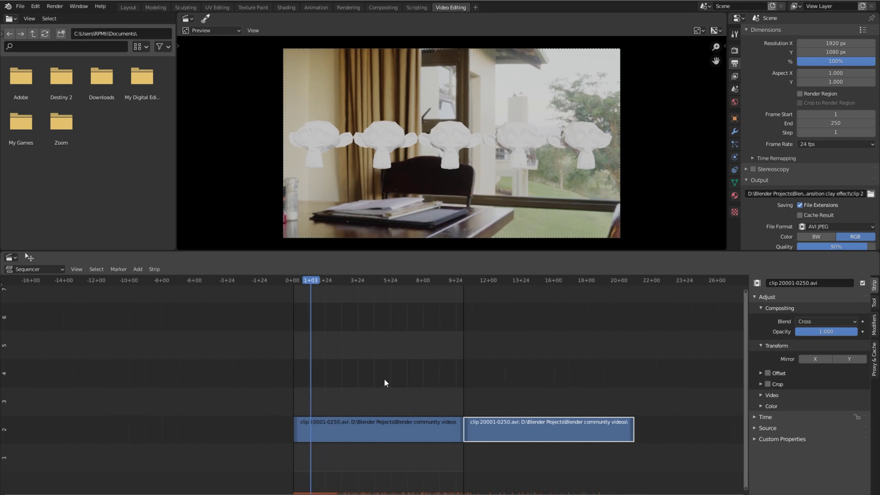
pyautogui.scroll(1, 386, 321)
# Move clip 20001-0250.avi down to channel 1, starting at frame 1 beneath clip 10001.
pyautogui.moveTo(514, 435); pyautogui.dragTo(326, 473)
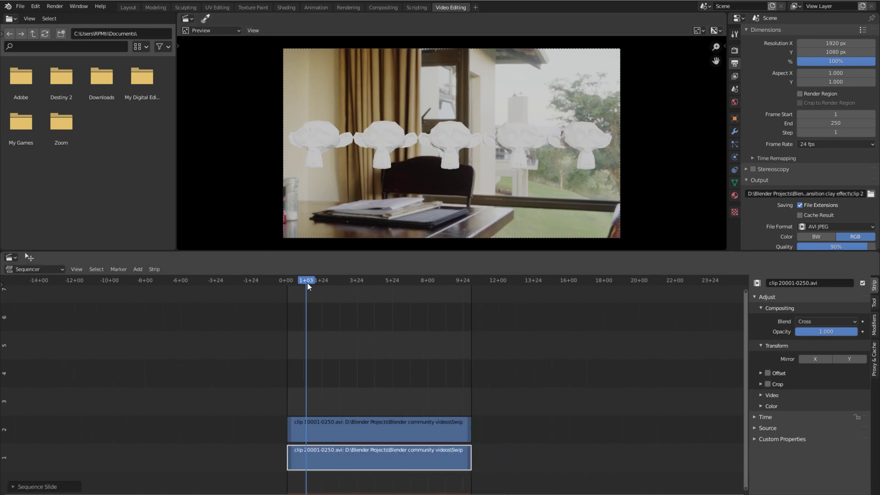
pyautogui.moveTo(307, 283); pyautogui.dragTo(375, 367)
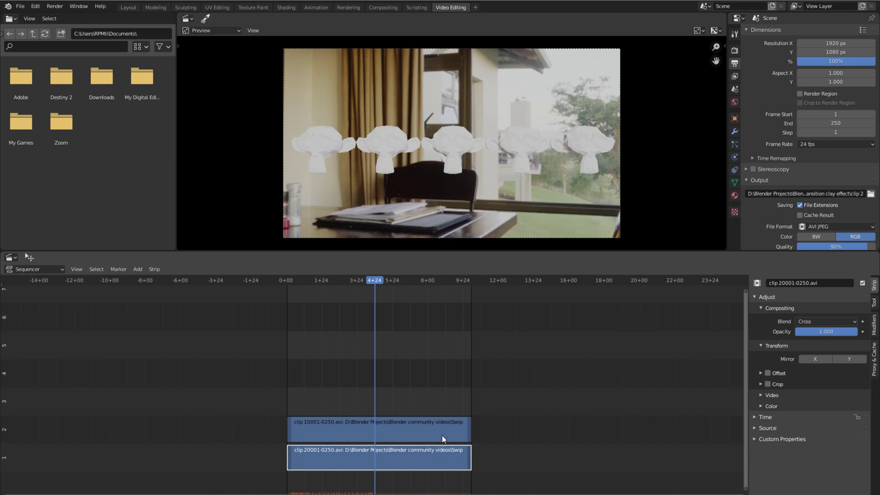
pyautogui.click(442, 436)
pyautogui.scroll(5, 530, 174)
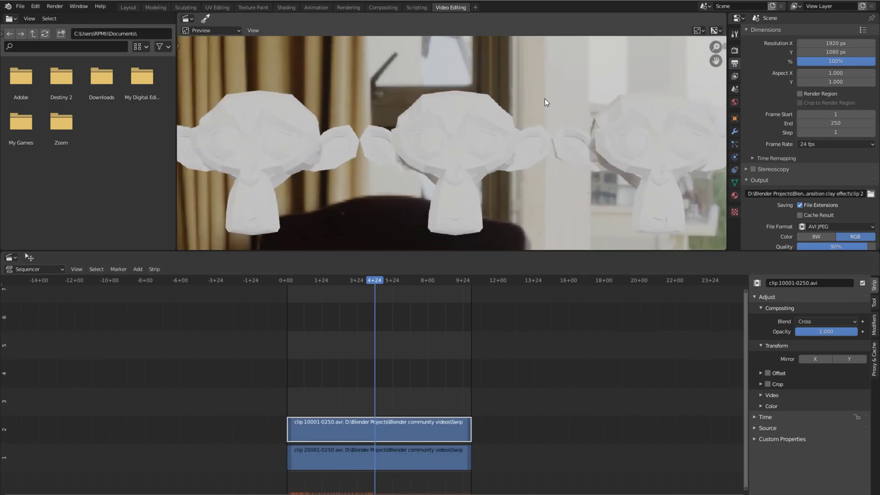
pyautogui.moveTo(367, 282); pyautogui.dragTo(287, 310)
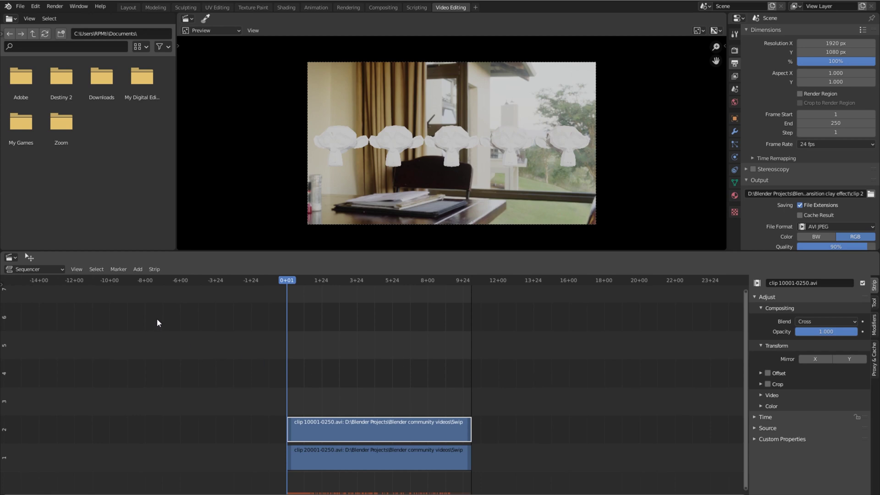
# Add Desktop/Swipe transition 1.mp4 as a movie strip above the clips.
pyautogui.click(141, 269)
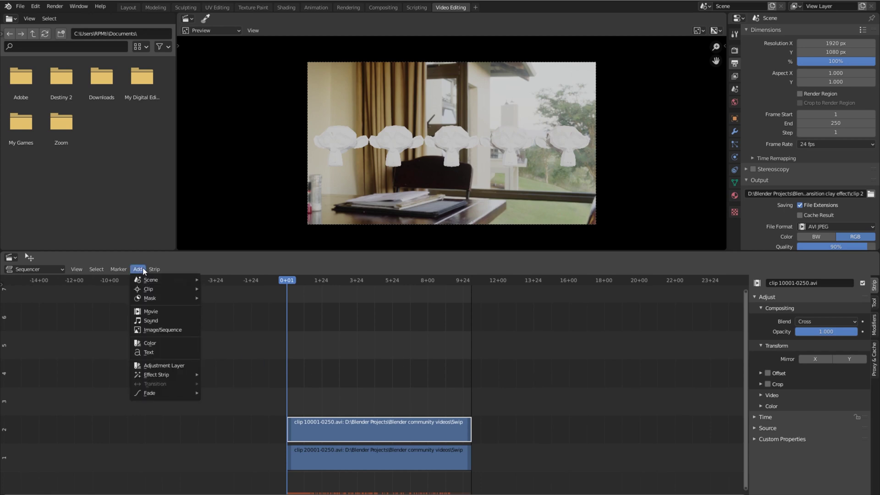
pyautogui.click(158, 312)
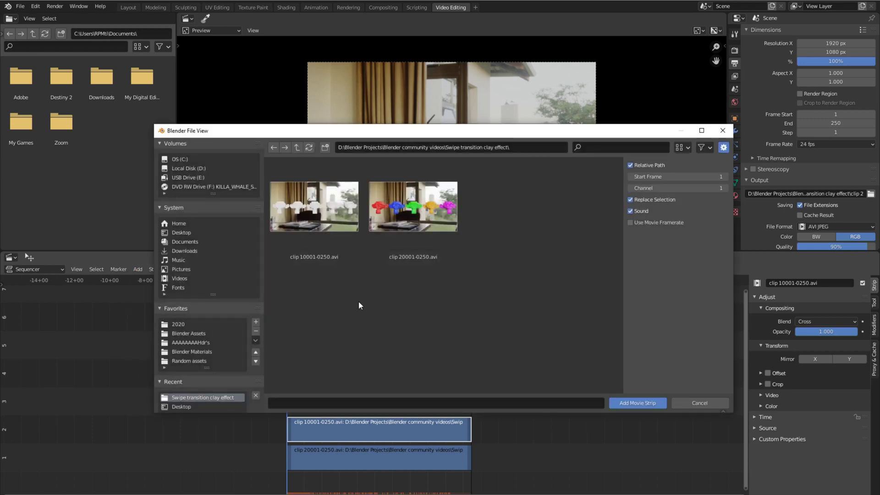
pyautogui.click(203, 232)
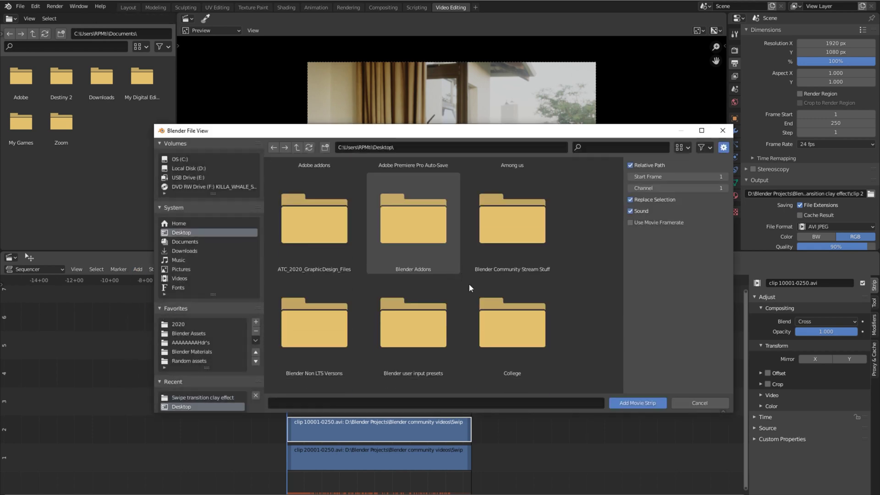
pyautogui.scroll(-15, 608, 306)
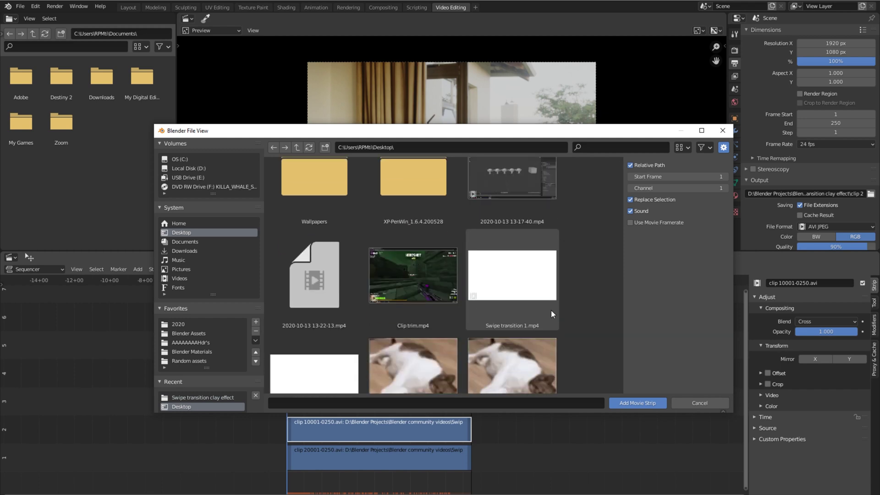
pyautogui.click(520, 252)
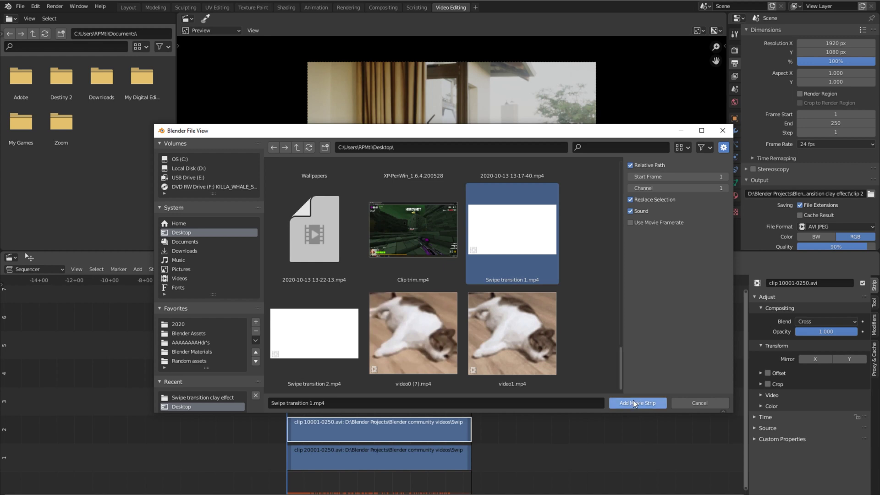
pyautogui.click(634, 402)
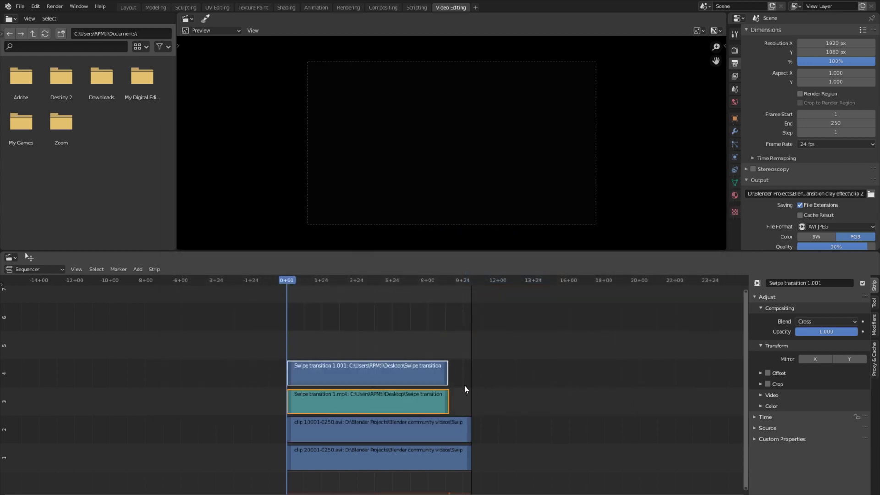
# Delete the Swipe transition video's sound strip, keeping only its picture strip.
pyautogui.click(440, 400)
pyautogui.click(401, 370)
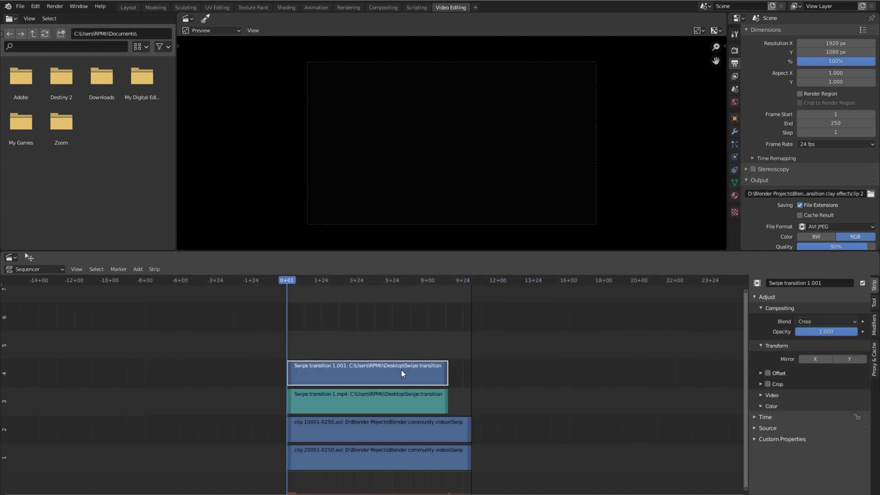
pyautogui.click(406, 399)
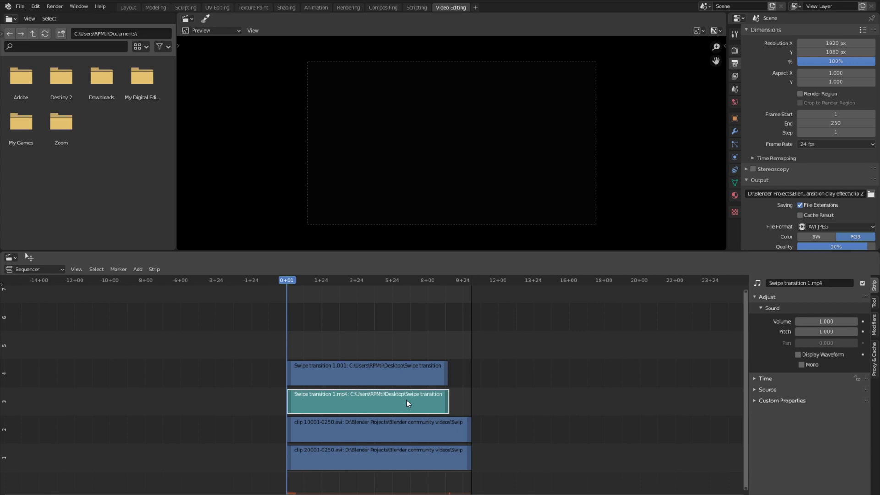
pyautogui.click(351, 379)
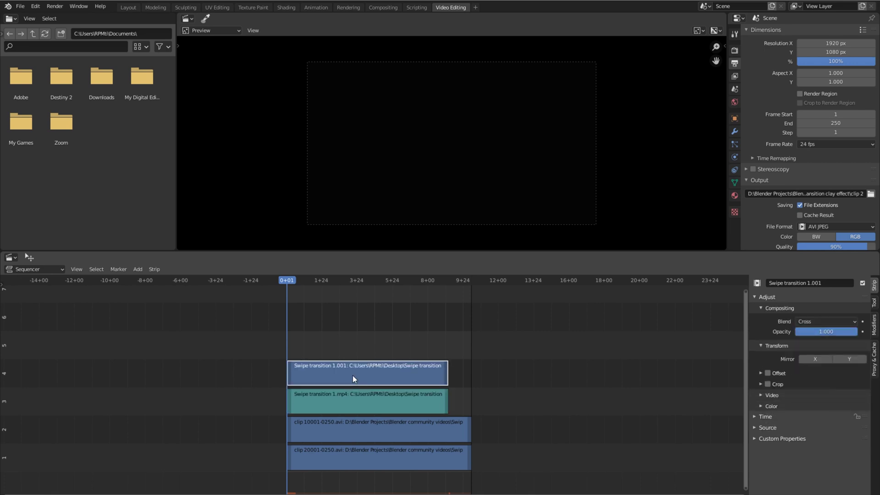
pyautogui.click(342, 400)
pyautogui.press('Delete')
pyautogui.click(317, 377)
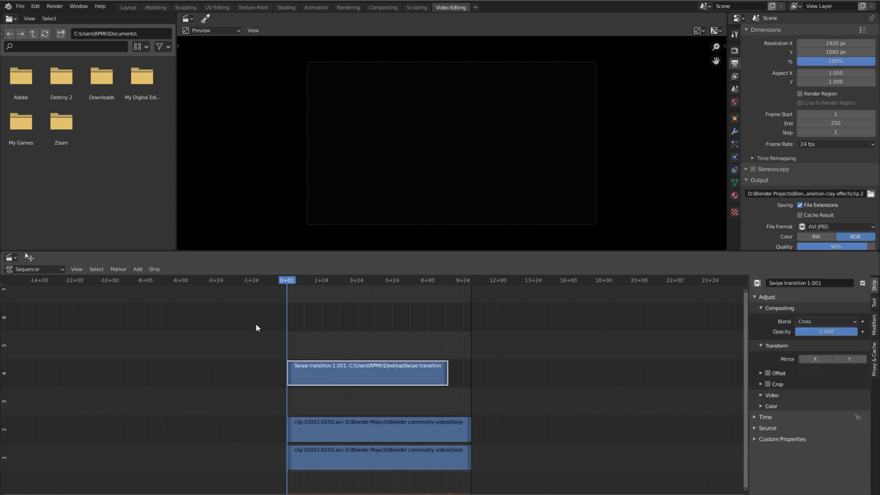
# Drop the Swipe transition 1.001 strip into channel 3 and play back the wipe.
pyautogui.moveTo(319, 378); pyautogui.dragTo(318, 399)
pyautogui.press('space')
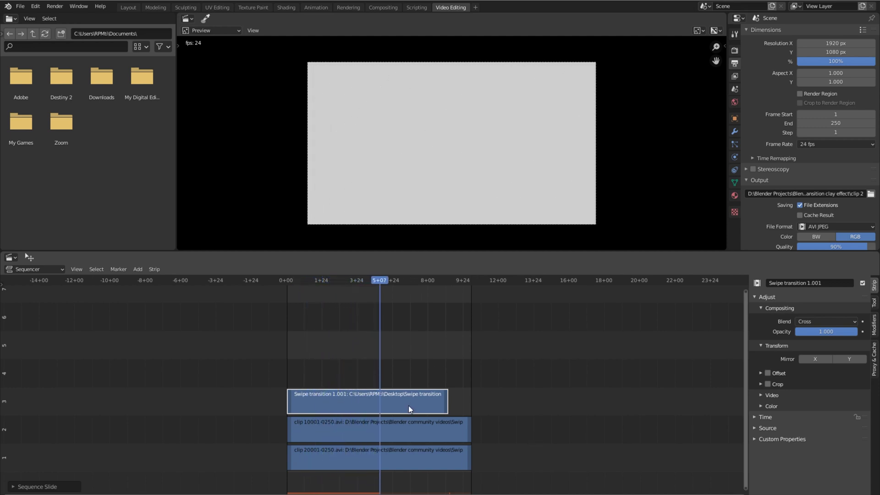
pyautogui.click(439, 451)
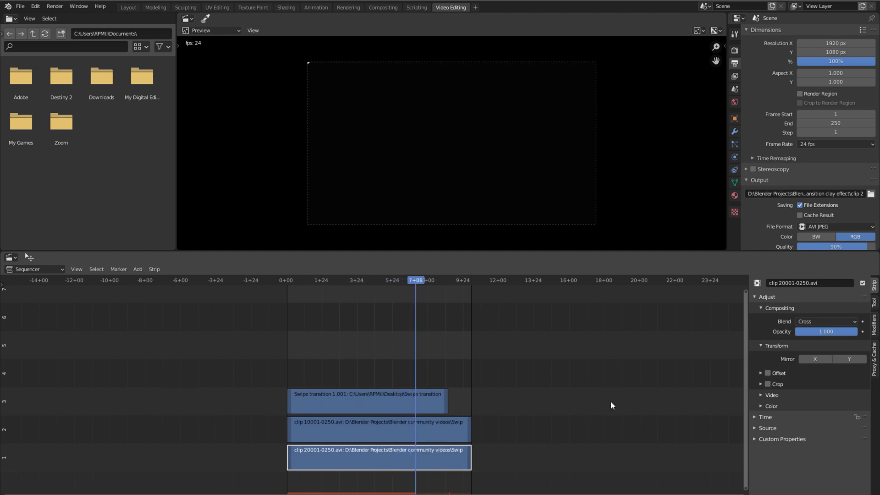
pyautogui.click(291, 315)
pyautogui.press('space')
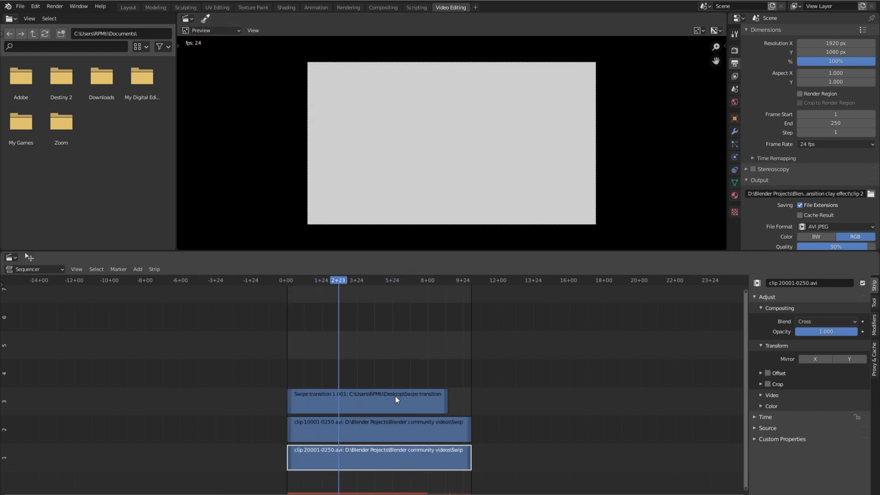
pyautogui.press('space')
pyautogui.click(438, 434)
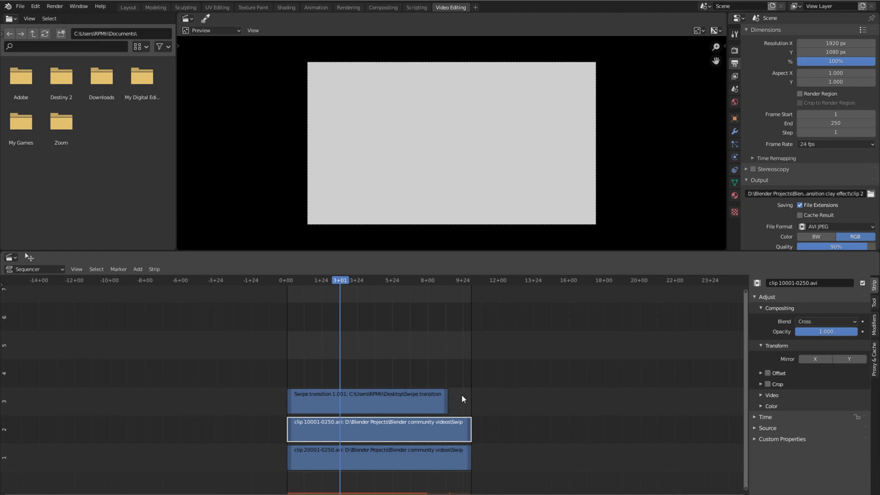
# Give clip 10001 a Mask strip modifier using Swipe transition 1.001, then play the wipe.
pyautogui.click(876, 324)
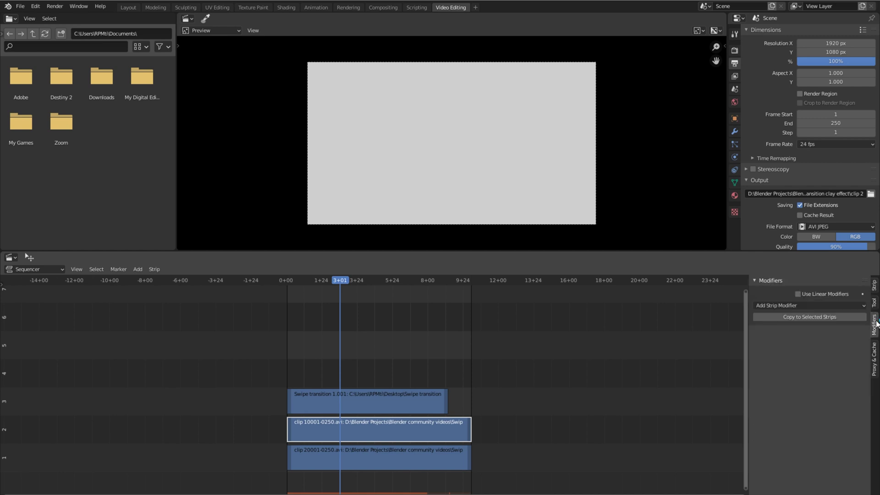
pyautogui.click(850, 306)
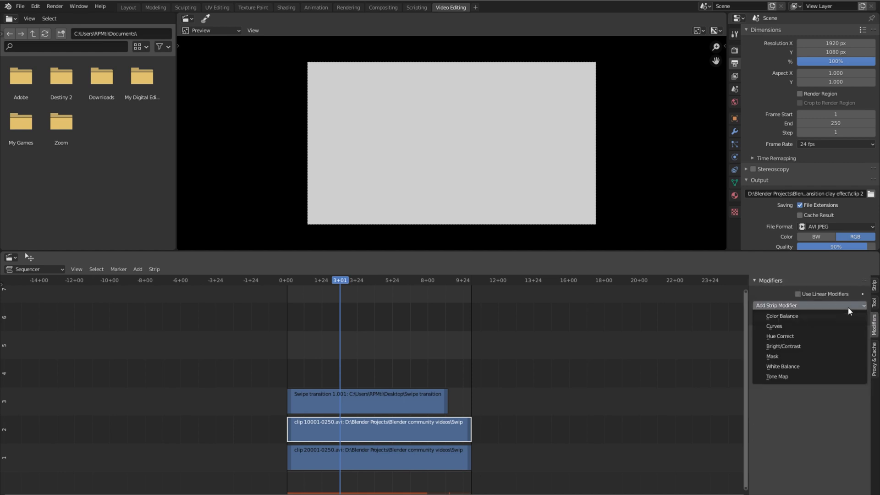
pyautogui.click(820, 356)
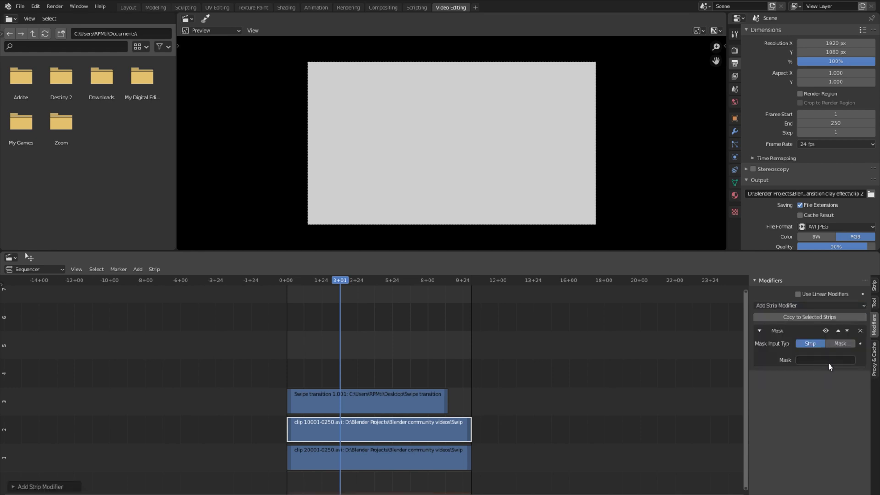
pyautogui.click(829, 362)
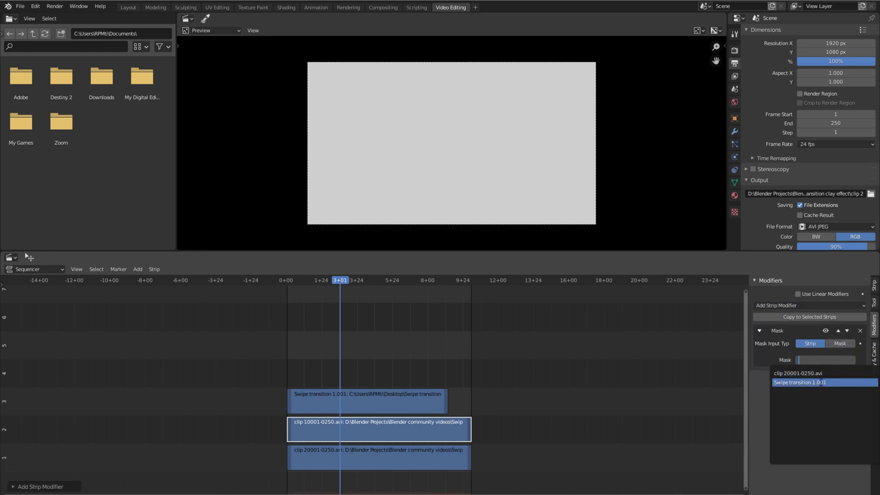
pyautogui.click(822, 383)
pyautogui.moveTo(341, 279); pyautogui.dragTo(290, 287)
pyautogui.press('space')
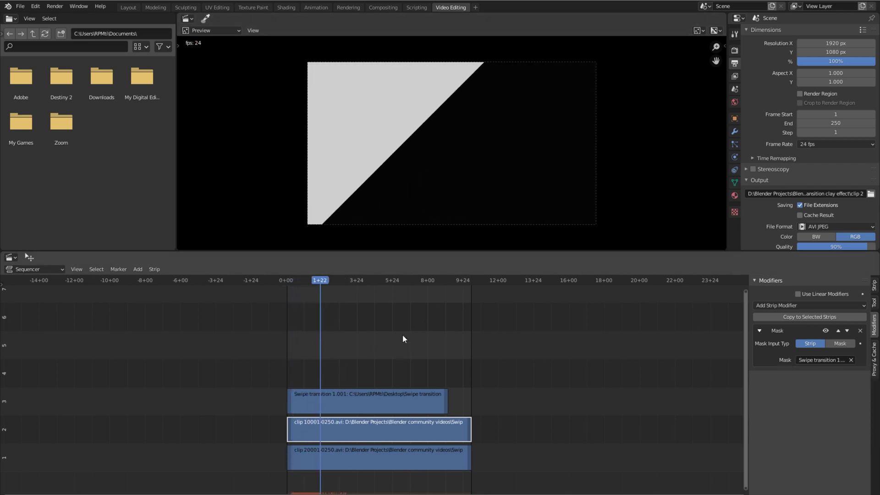
pyautogui.click(416, 402)
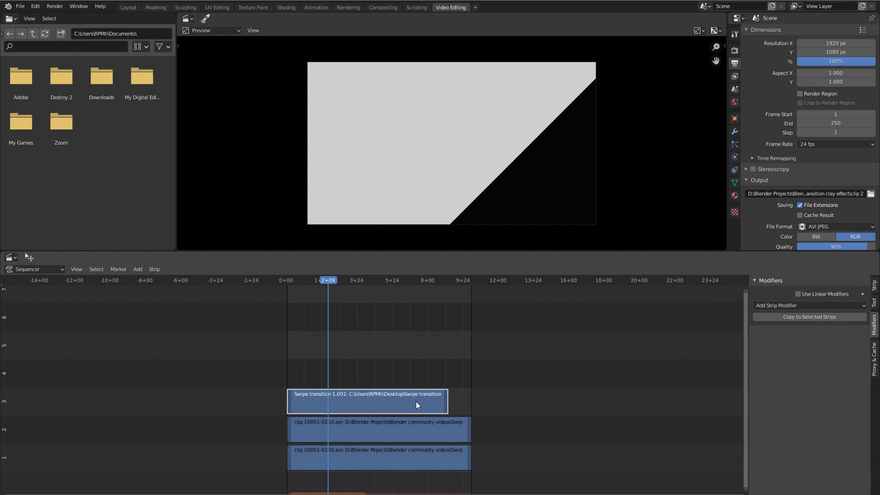
# Mute the Swipe transition strip with H, replay from near the start, and select clip 10001.
pyautogui.press('h')
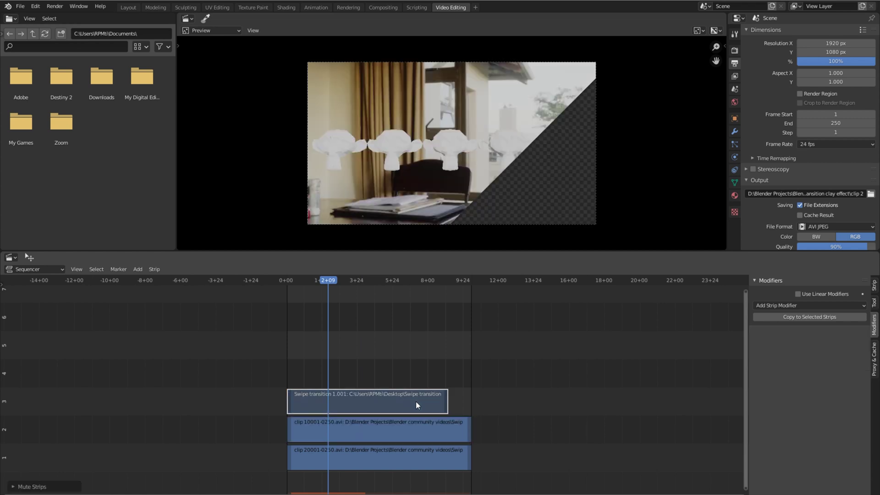
pyautogui.moveTo(326, 281); pyautogui.dragTo(302, 280)
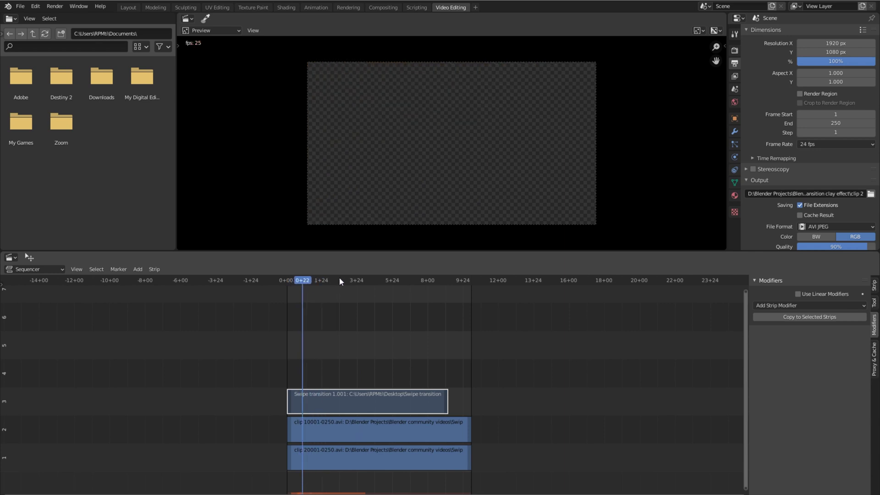
pyautogui.press('space')
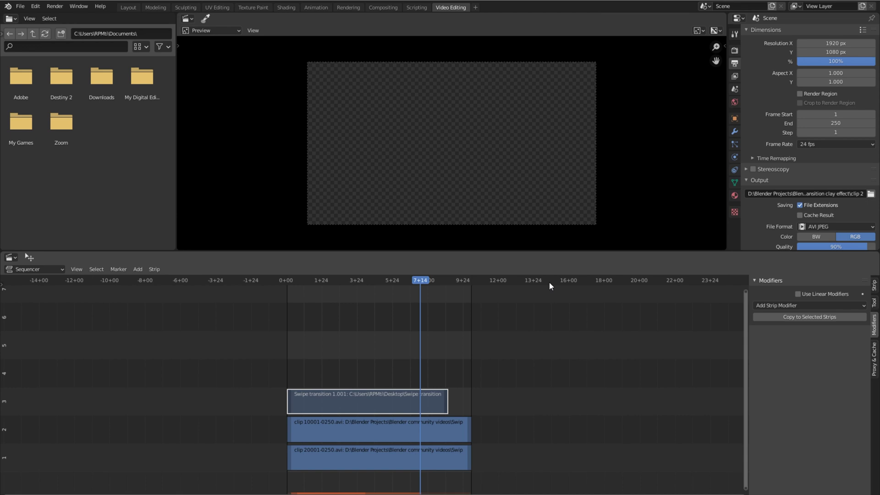
pyautogui.click(452, 427)
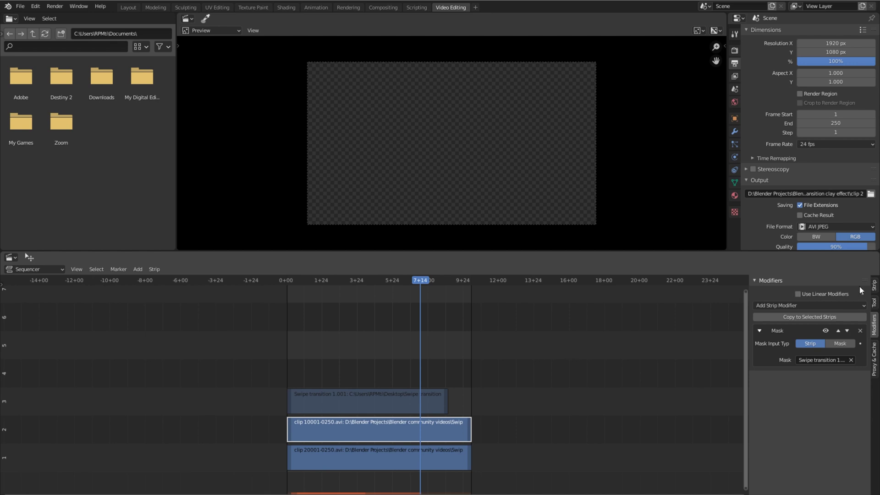
# Change clip 10001-0250.avi's Compositing blend from Cross to Alpha Over and preview the transition.
pyautogui.click(875, 287)
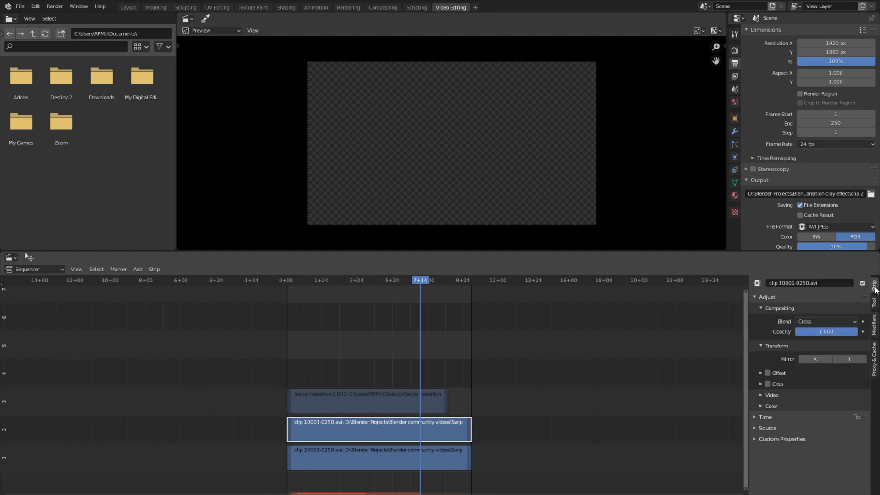
pyautogui.click(829, 321)
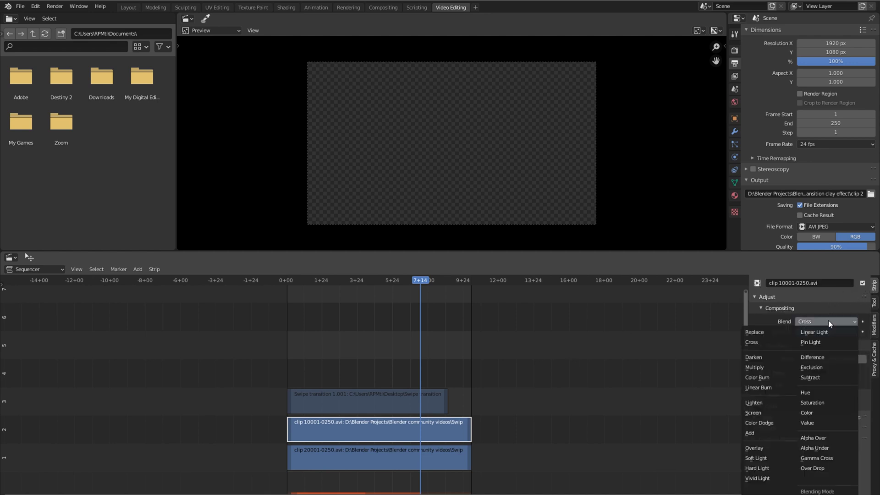
pyautogui.click(839, 438)
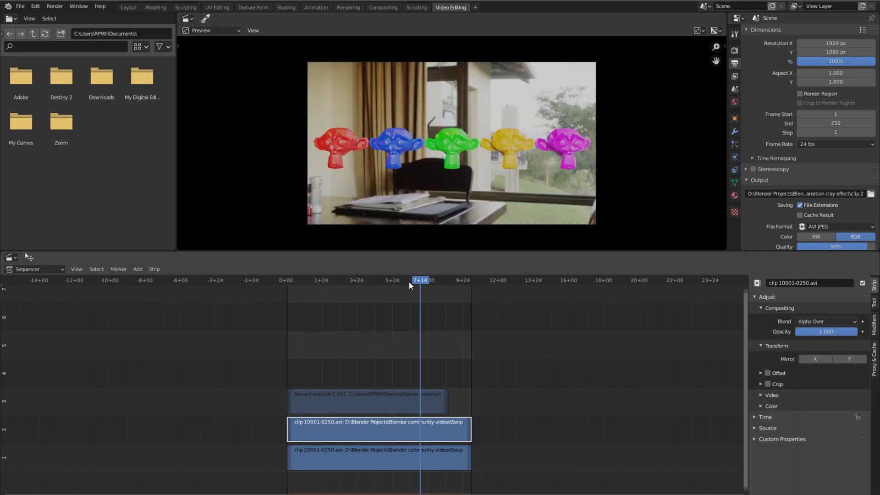
pyautogui.moveTo(409, 281); pyautogui.dragTo(298, 313)
pyautogui.press('space')
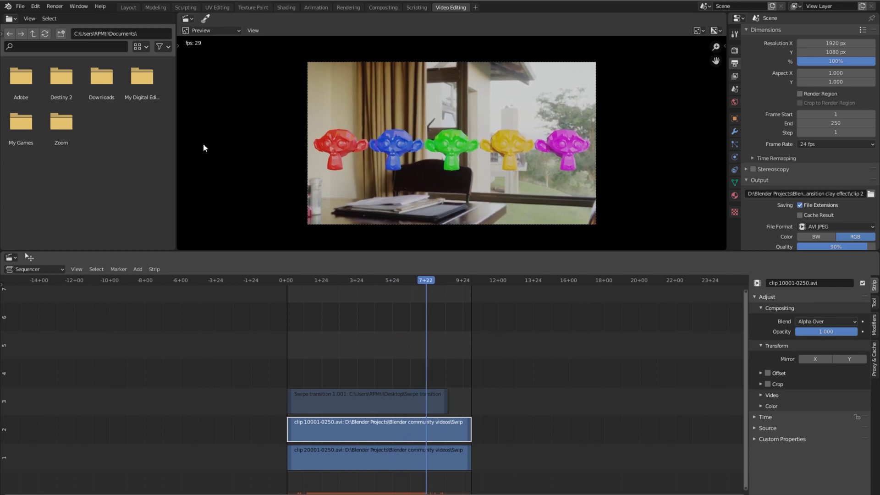
pyautogui.press('space')
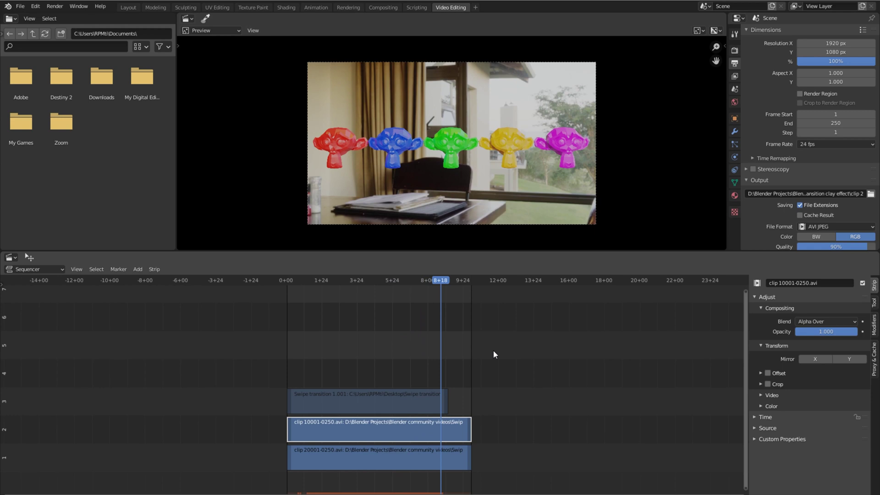
pyautogui.moveTo(493, 350); pyautogui.dragTo(310, 315)
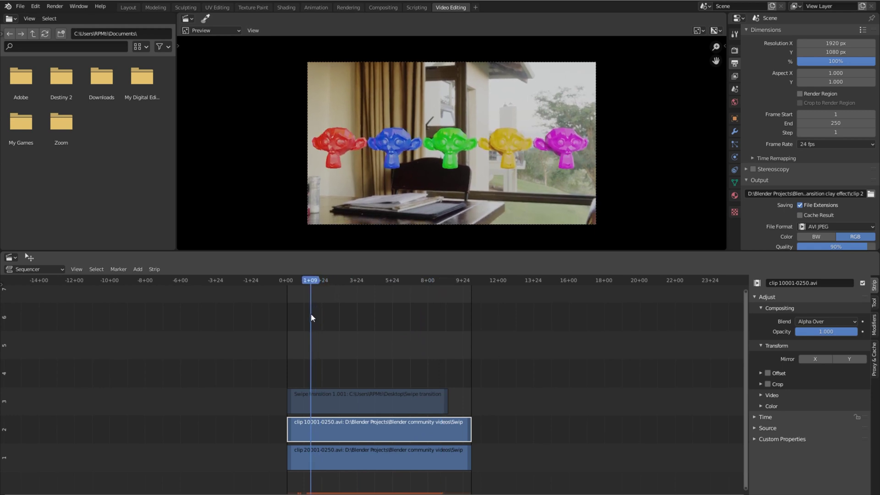
# In the Layout workspace's Render Properties, set Color Management View Transform to Standard.
pyautogui.click(129, 10)
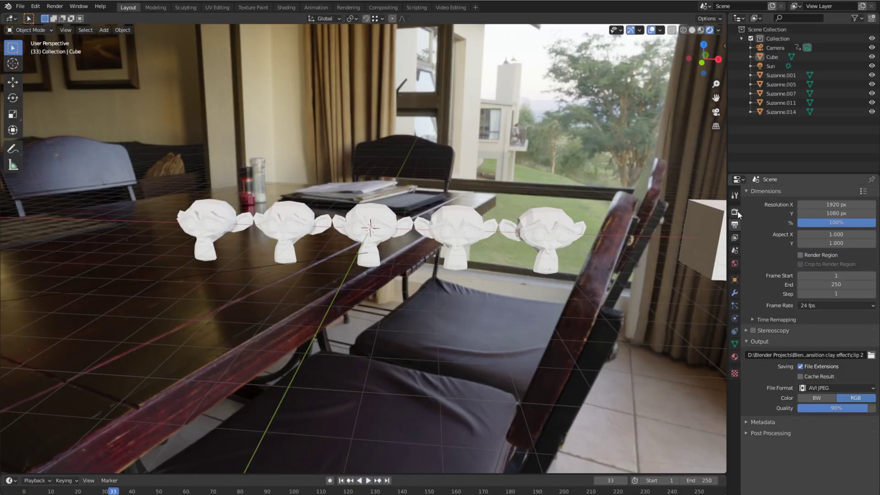
pyautogui.click(736, 213)
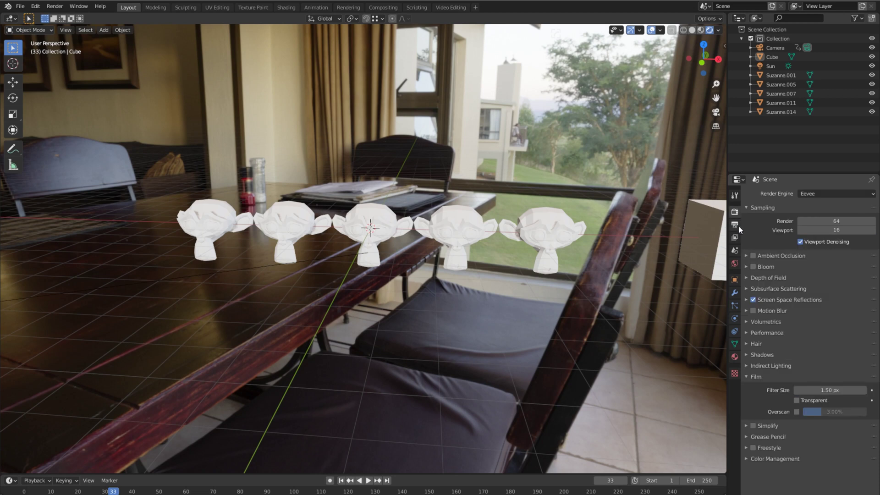
pyautogui.click(780, 459)
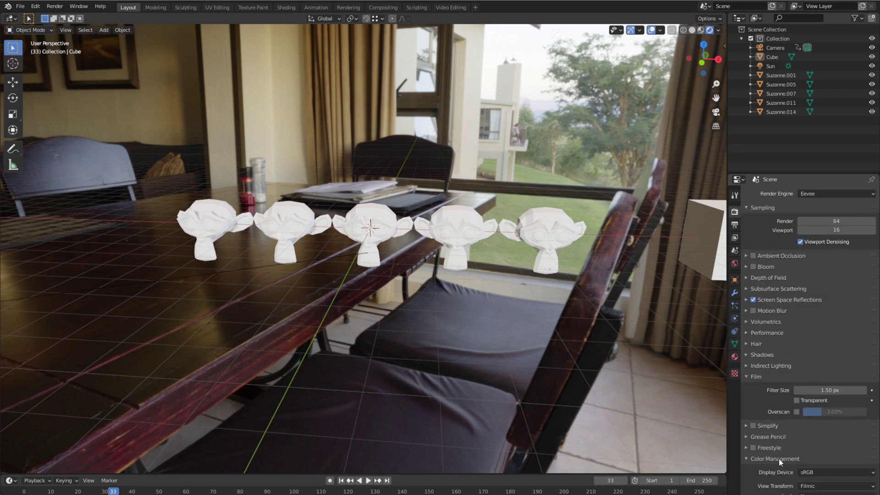
pyautogui.scroll(-2, 790, 451)
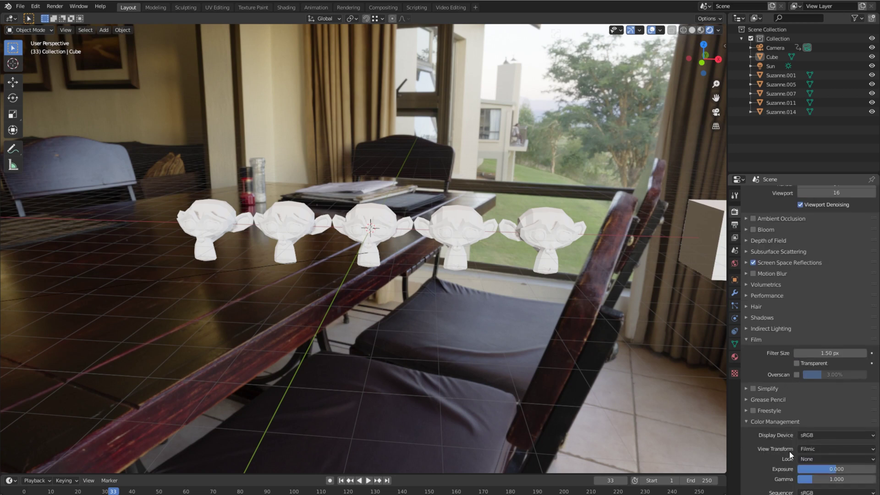
pyautogui.click(836, 449)
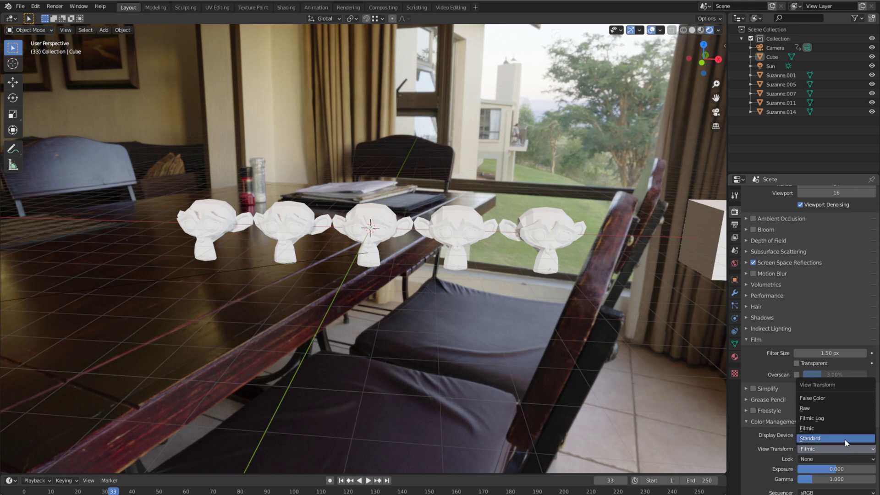
pyautogui.click(846, 439)
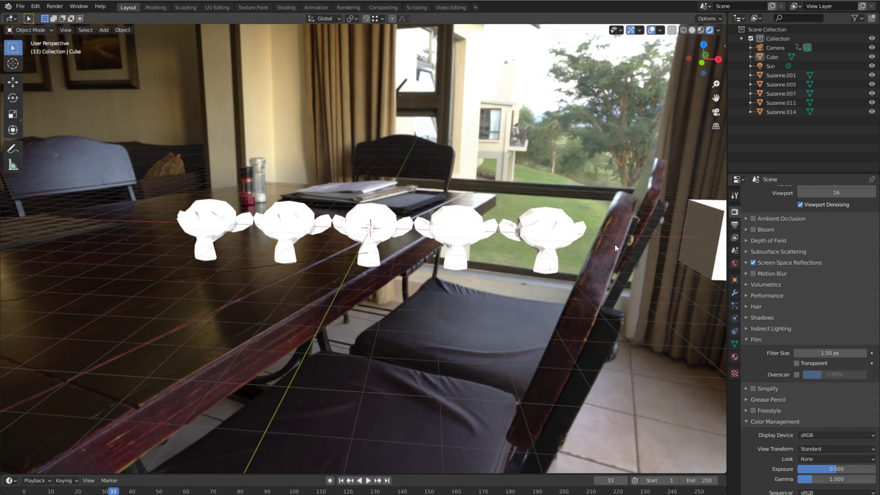
# Back in Video Editing, name the render output 'Final renderswipe transition effect'.
pyautogui.click(458, 9)
pyautogui.scroll(2, 474, 124)
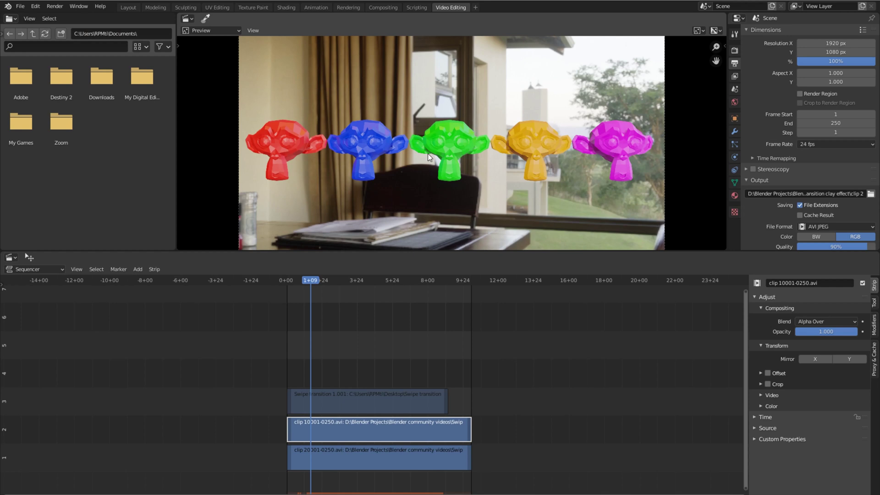
pyautogui.press('space')
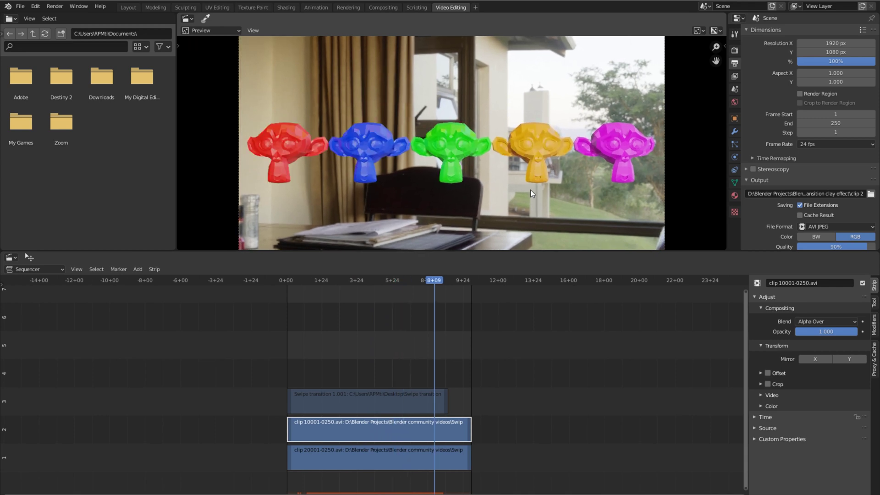
pyautogui.click(871, 194)
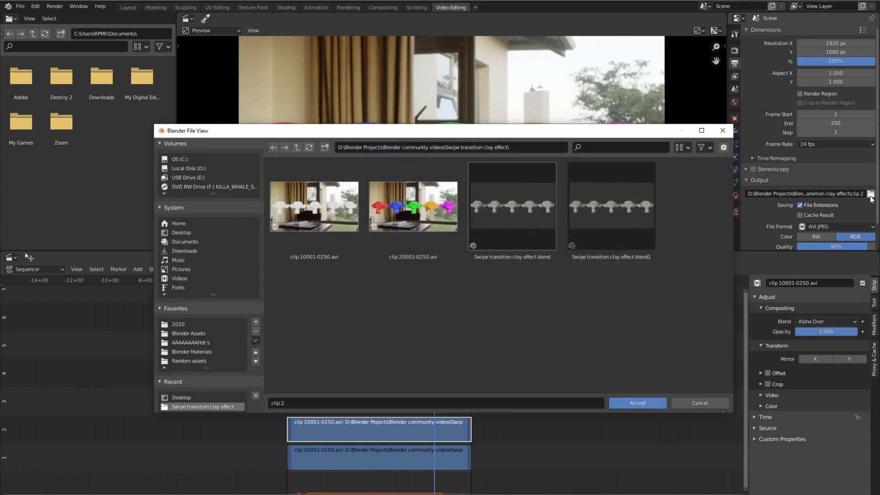
pyautogui.click(363, 402)
pyautogui.write('Final rendersw')
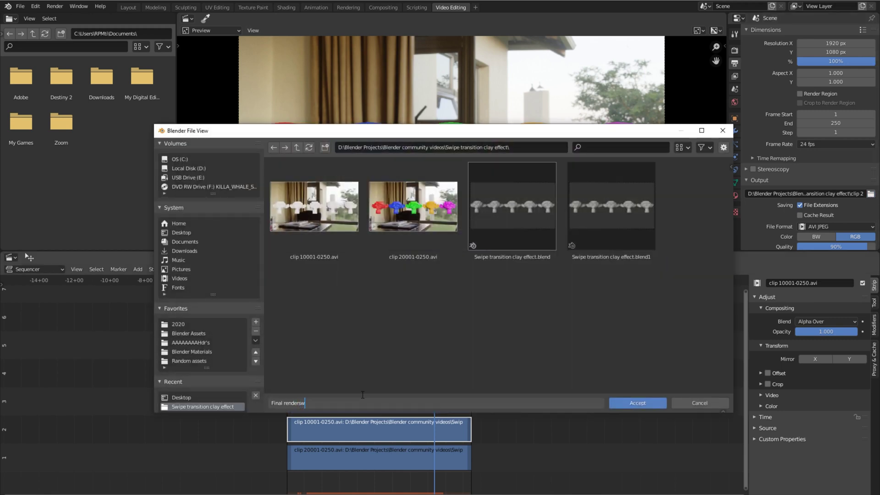
pyautogui.write('ipe transition effect')
pyautogui.press('Return')
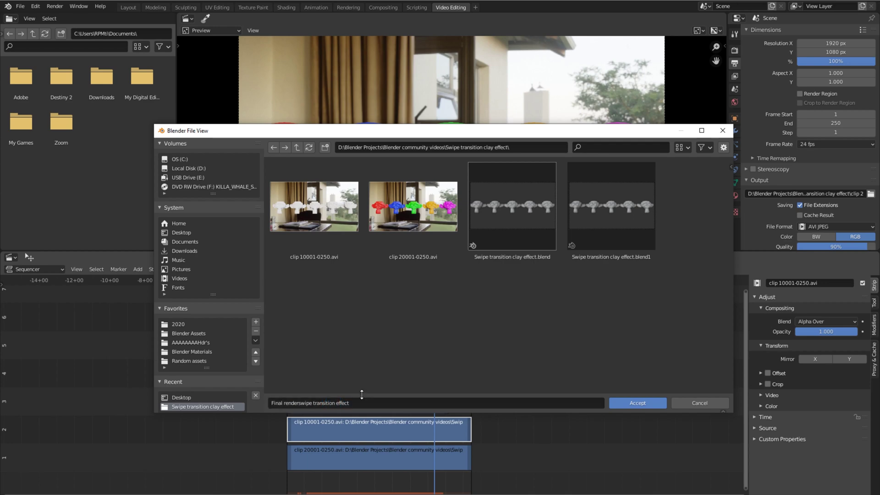
# Render the animation and play the resulting AVI in VLC.
pyautogui.press('F12')
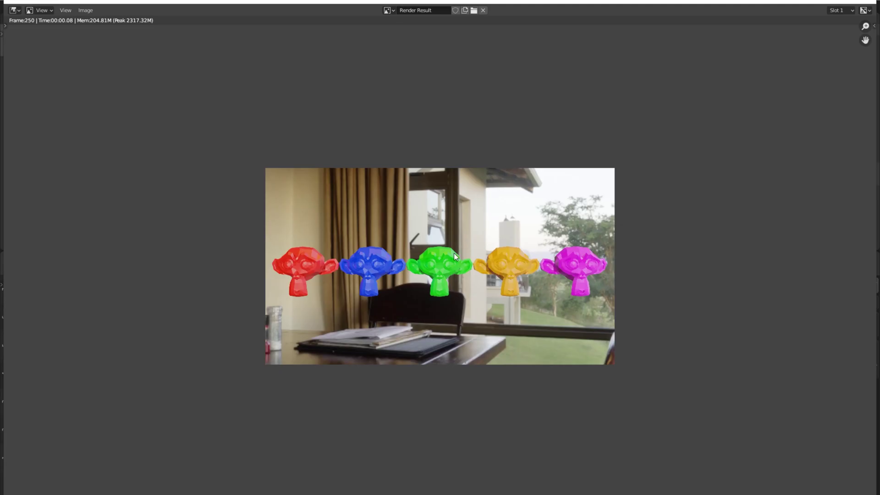
pyautogui.hotkey('alt', 'Tab')
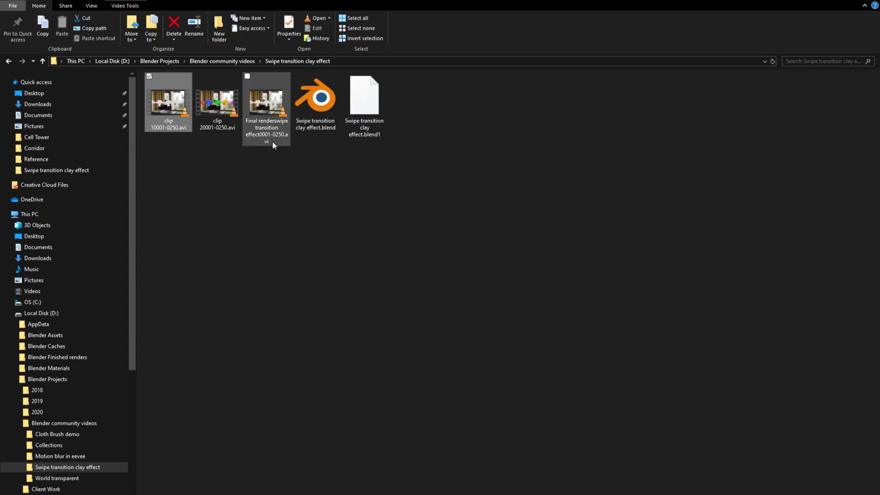
pyautogui.doubleClick(273, 123)
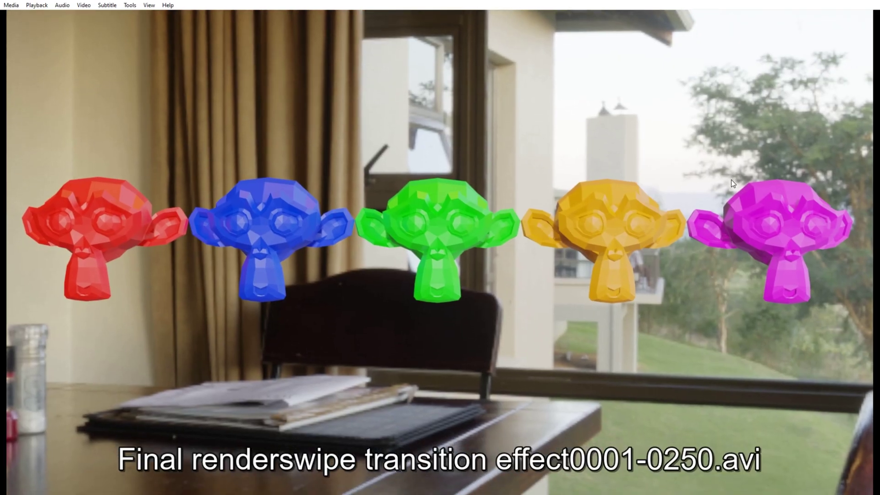